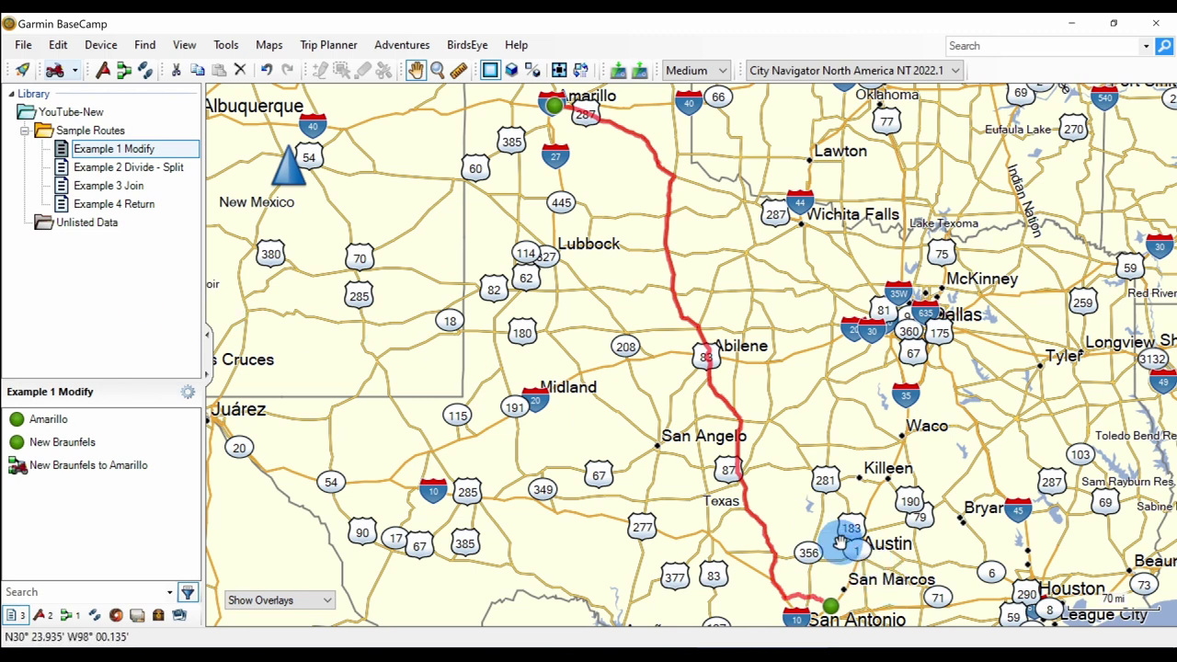
- Drag the New Braunfels–Amarillo route line through Llano, making it 523 mi and 8 h 49 min
scroll(807, 527, "up", 5)
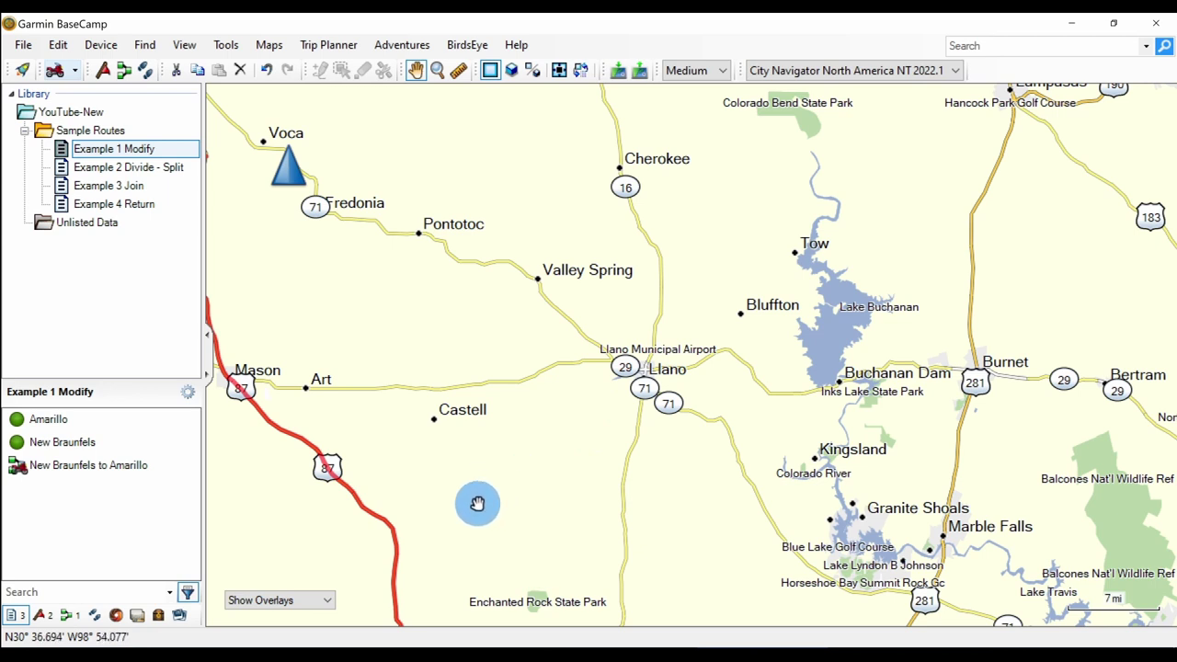
left_click(359, 502)
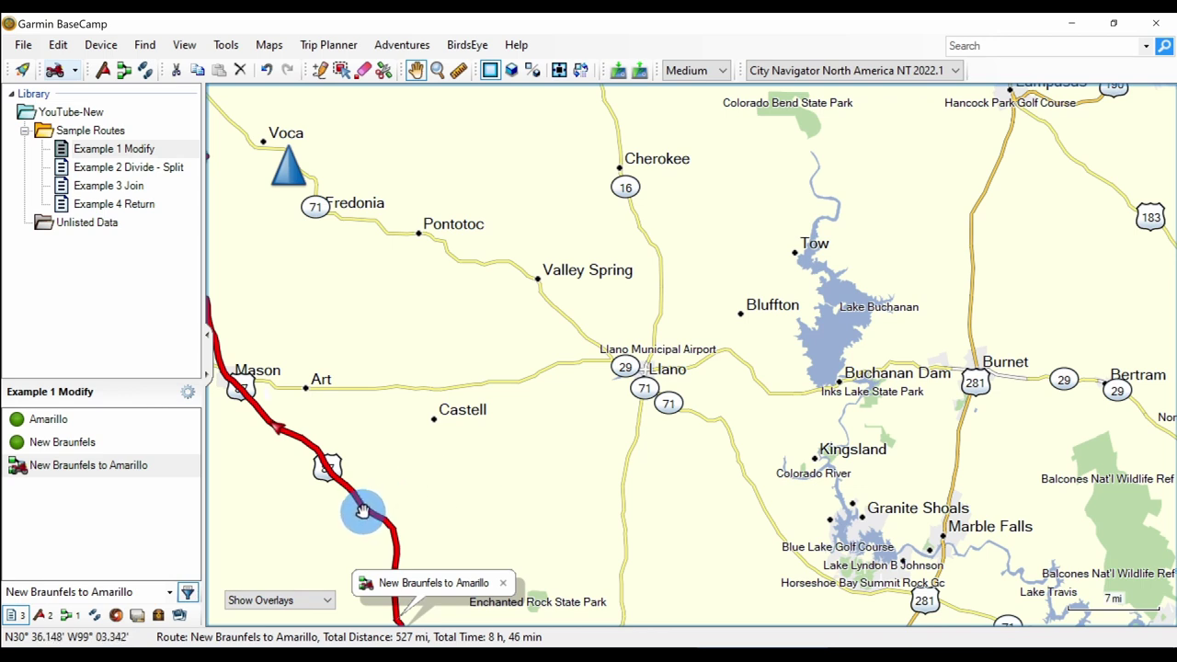
mouse_move(366, 508)
left_click_drag(366, 508, 639, 377)
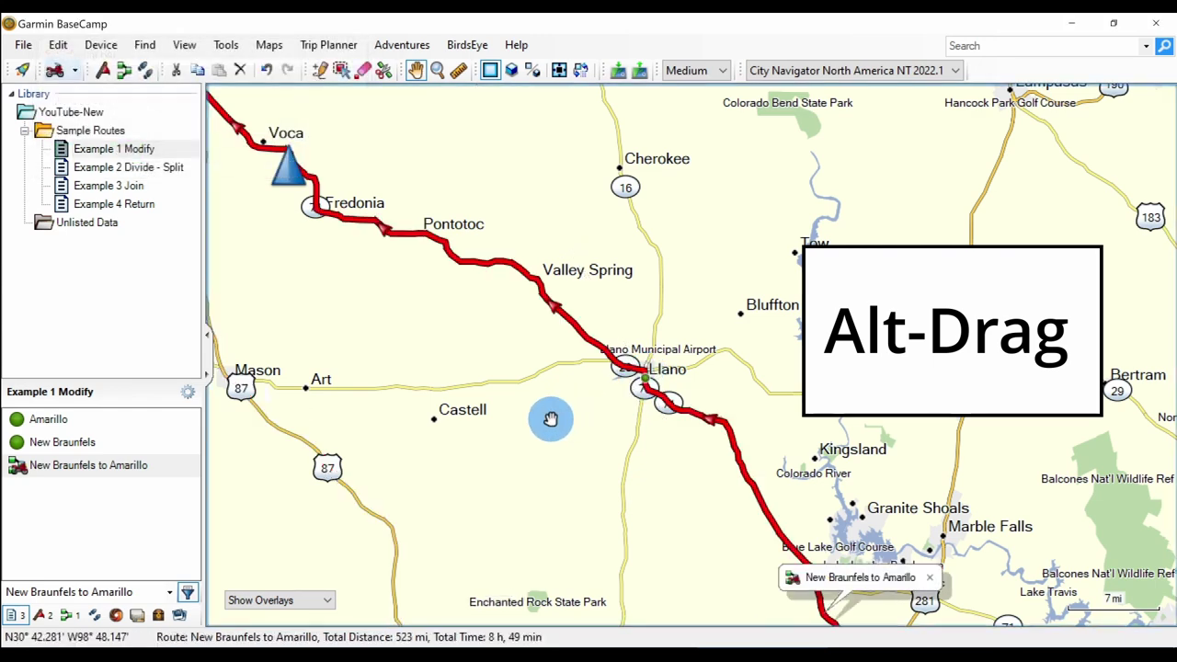
scroll(467, 475, "down", 2)
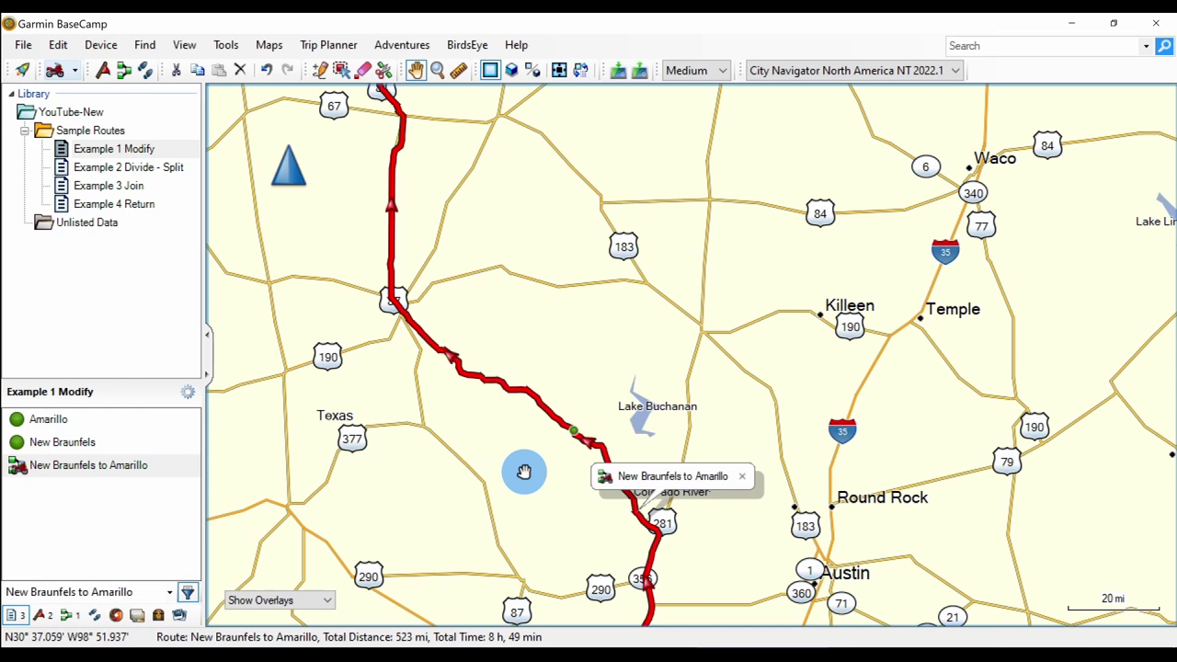
key("ctrl+d")
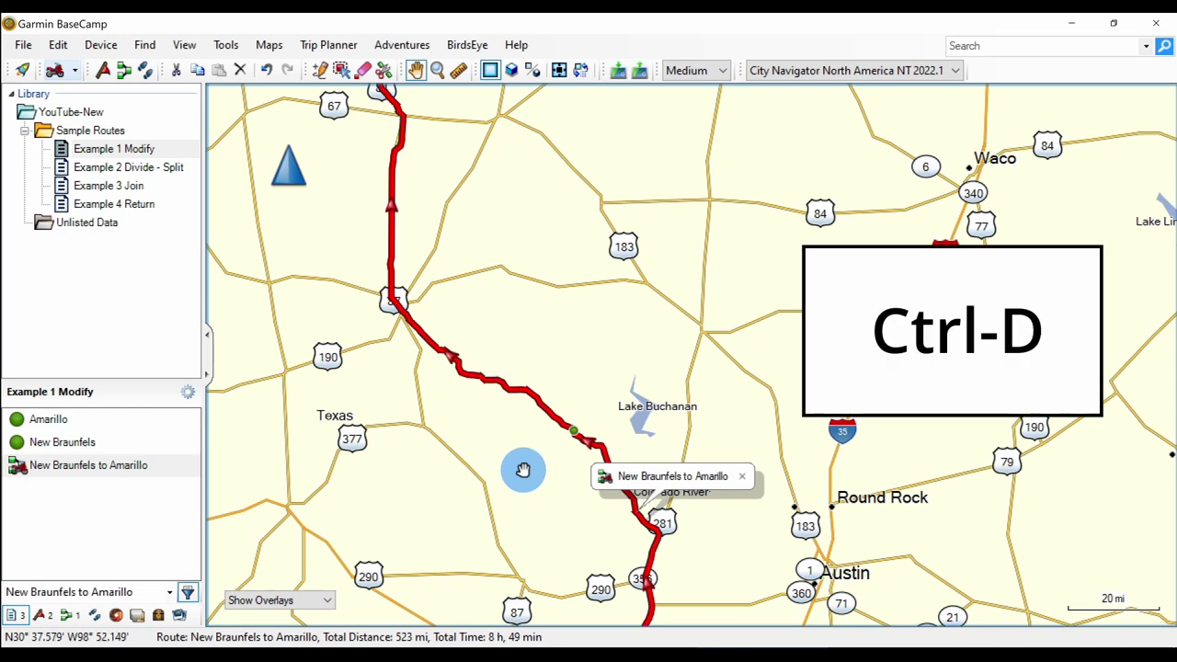
scroll(522, 470, "down", 2)
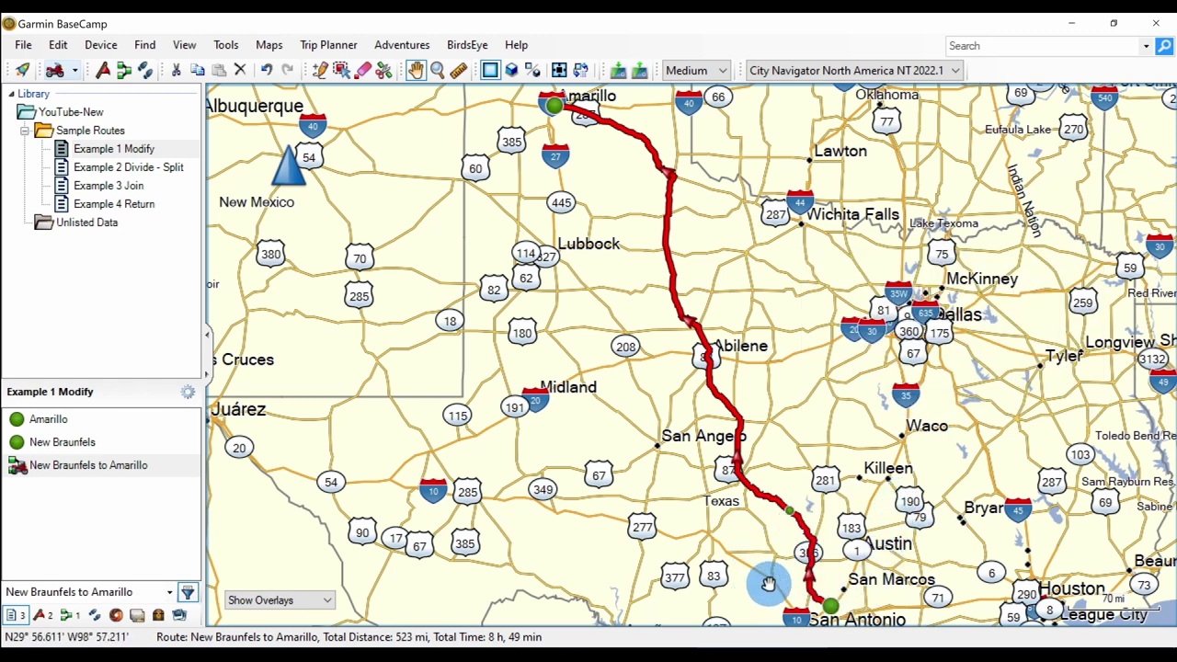
- Pull the route's southern end southwest past Boerne and Fredericksburg, reaching 545 mi and 9 h 13 min
scroll(783, 581, "up", 1)
scroll(786, 580, "up", 1)
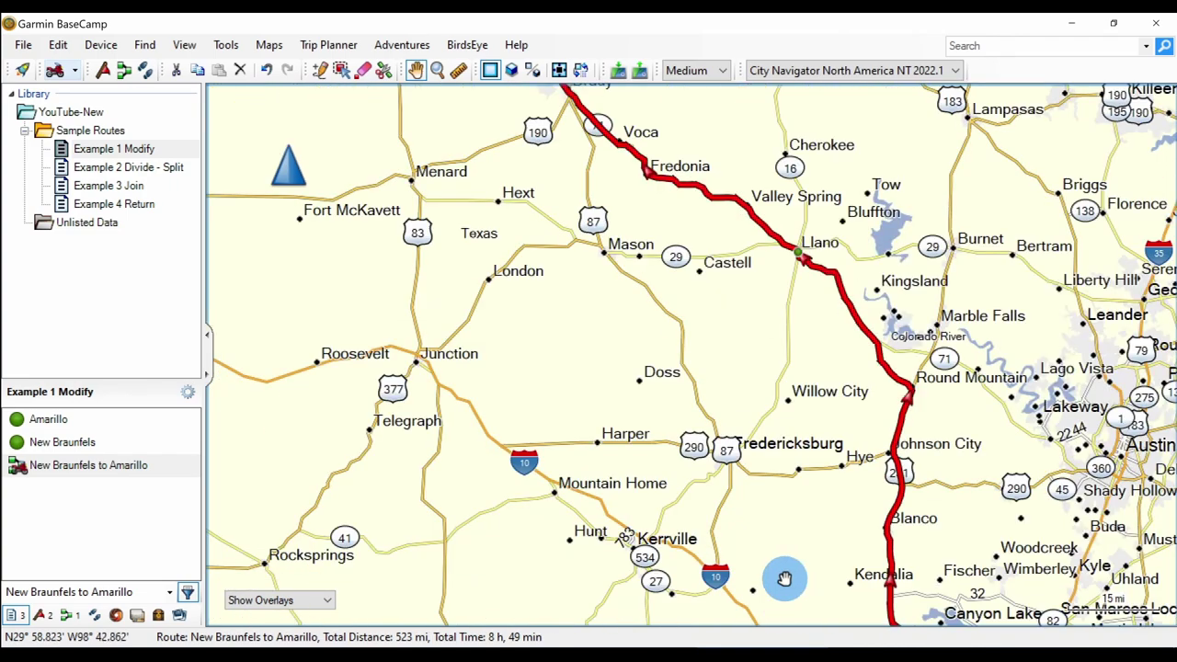
left_click_drag(778, 572, 649, 368)
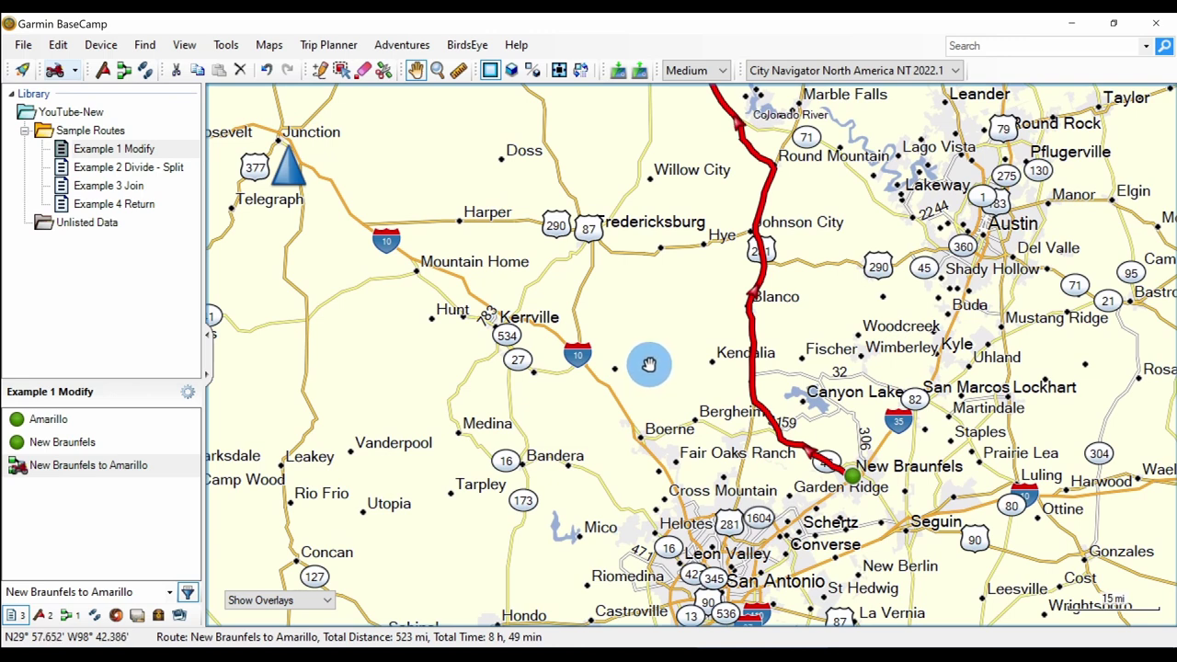
left_click_drag(754, 346, 627, 413)
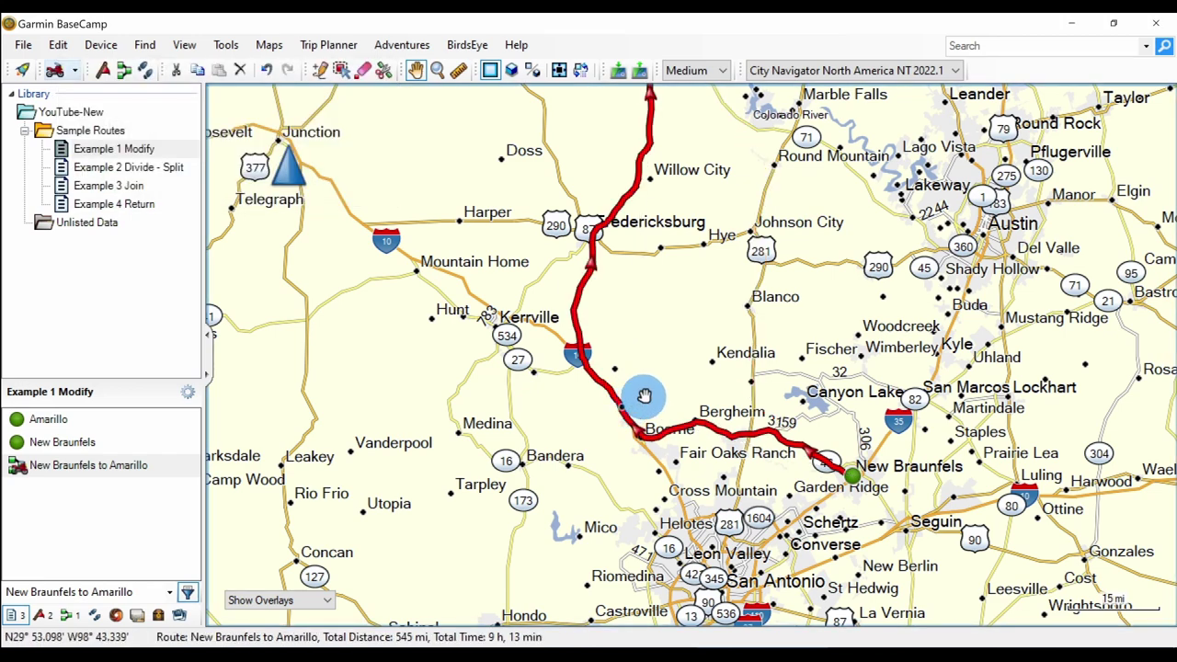
scroll(703, 338, "down", 2)
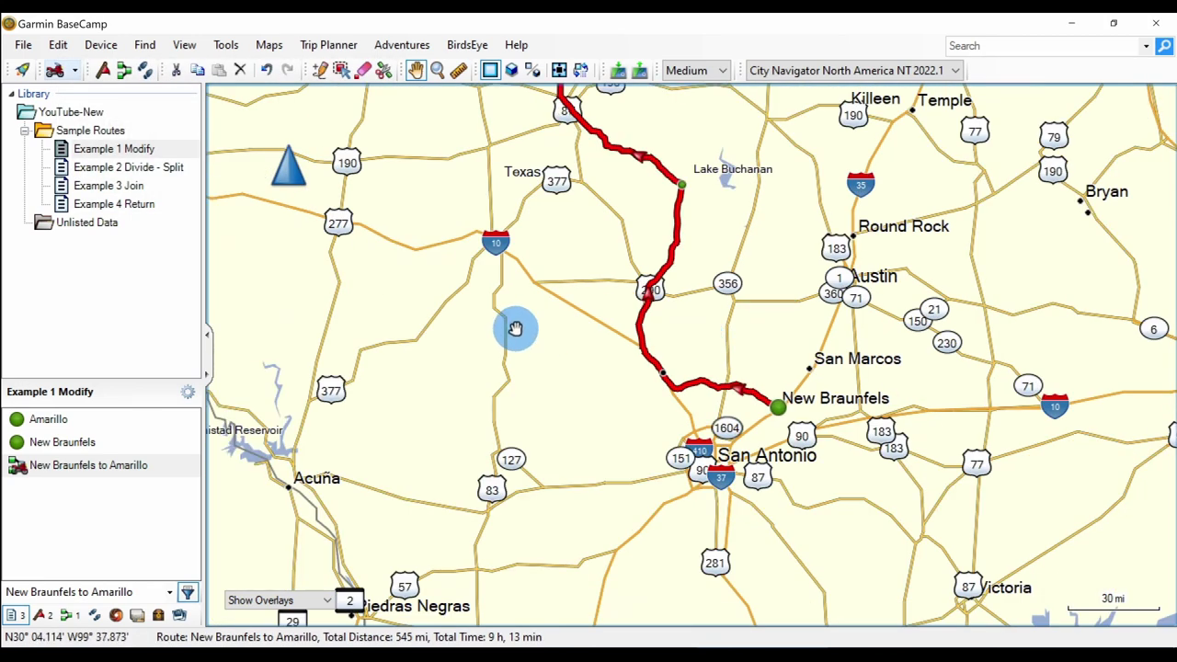
scroll(513, 329, "down", 1)
scroll(513, 329, "down", 1)
left_click_drag(448, 224, 623, 408)
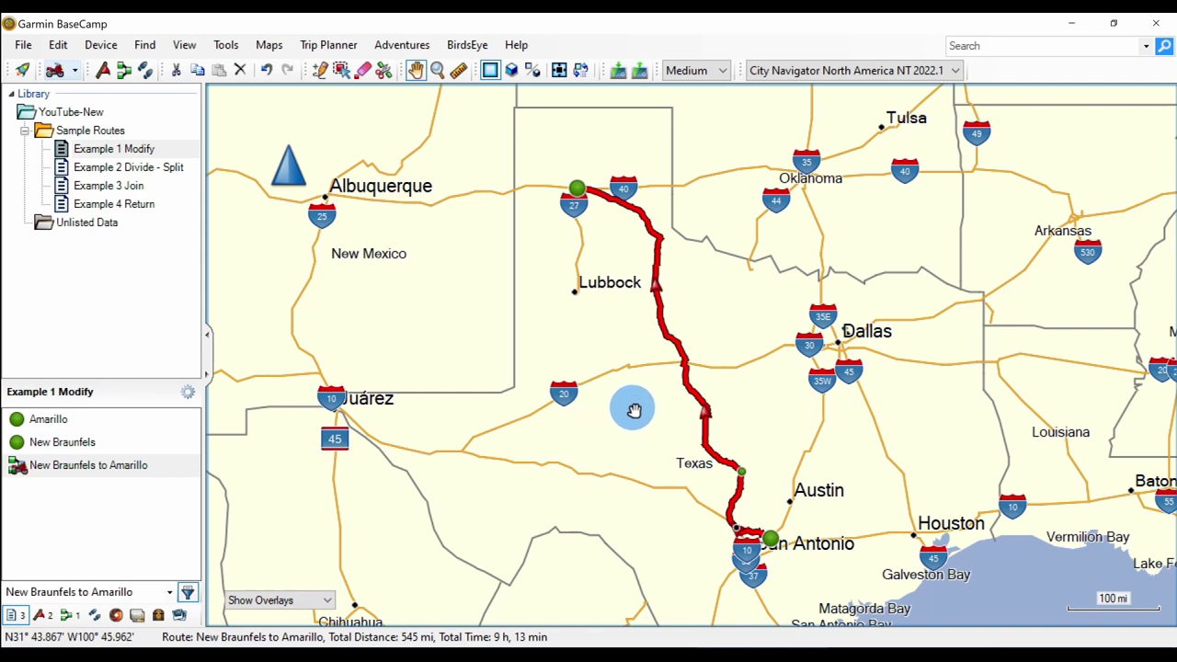
scroll(649, 419, "up", 1)
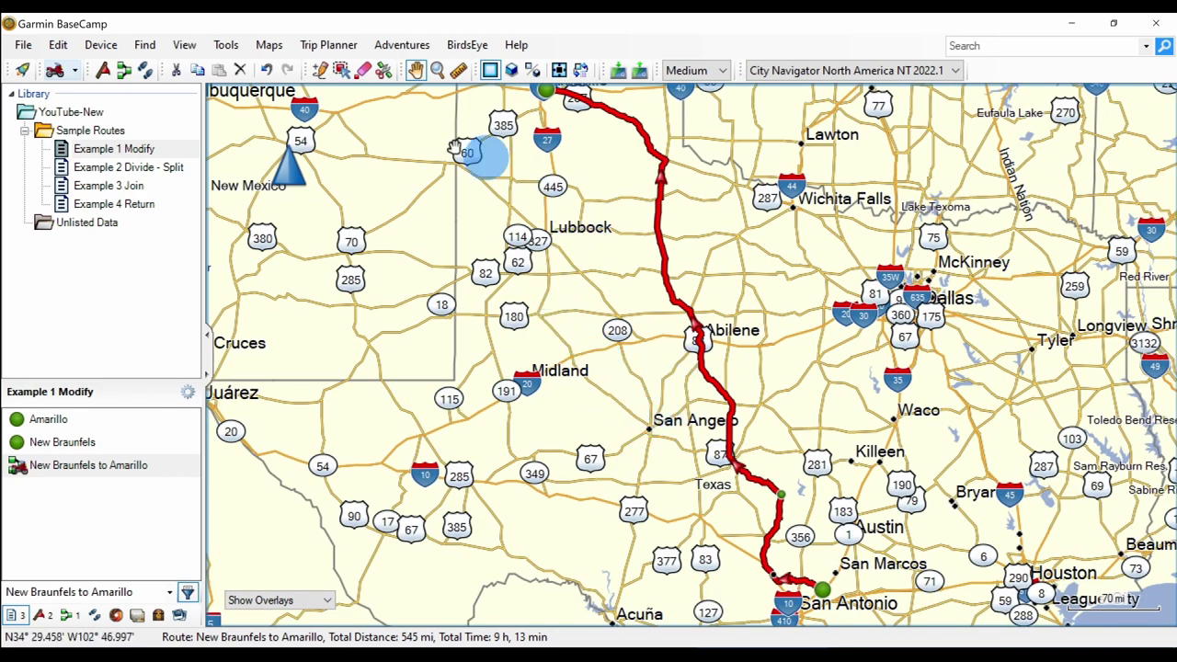
- Insert a via point on the southern leg east of San Angelo, making the route 554 mi
left_click(319, 71)
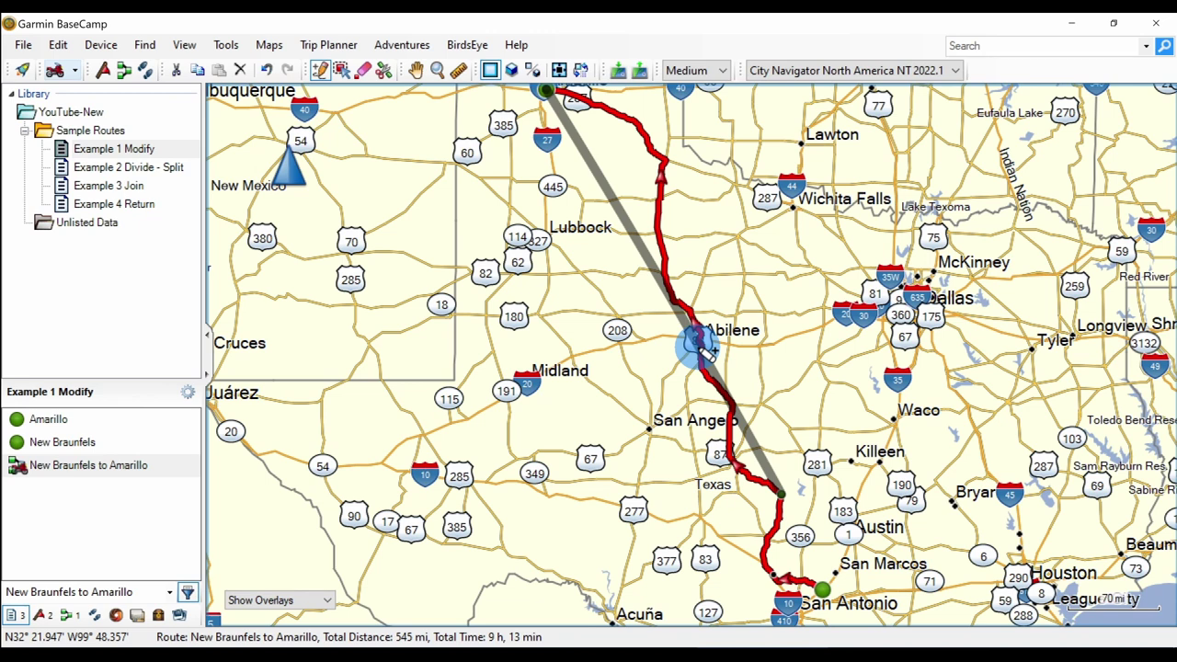
left_click_drag(706, 350, 728, 464)
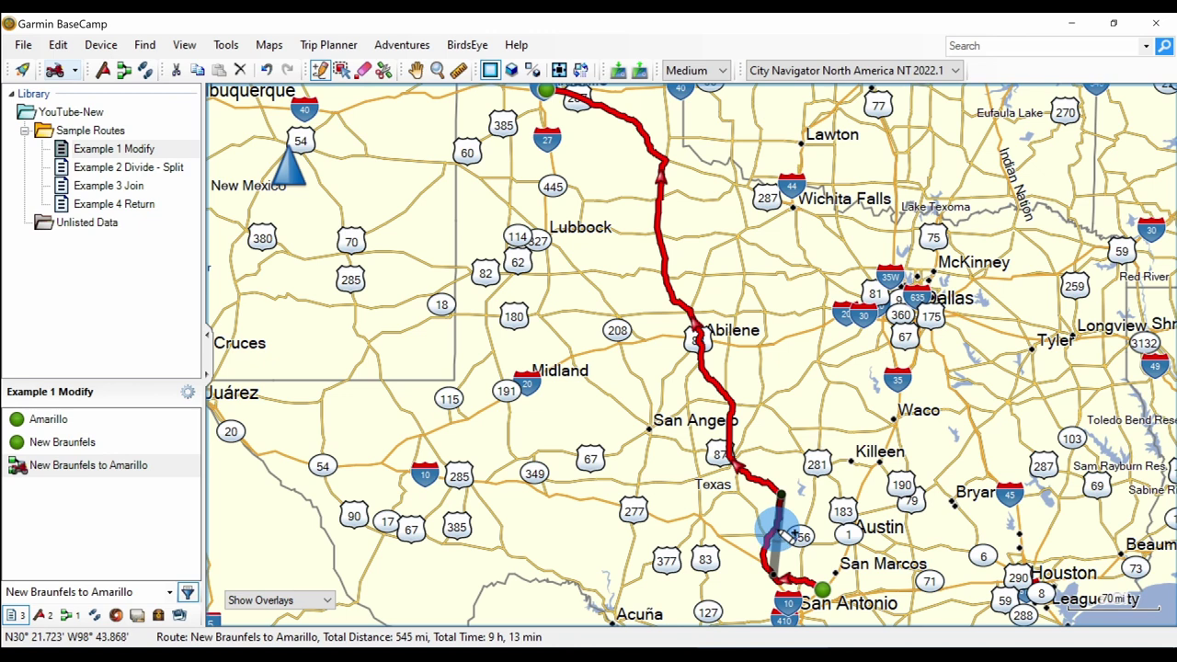
mouse_move(784, 531)
left_mouse_down()
mouse_move(714, 363)
mouse_move(726, 376)
left_mouse_up()
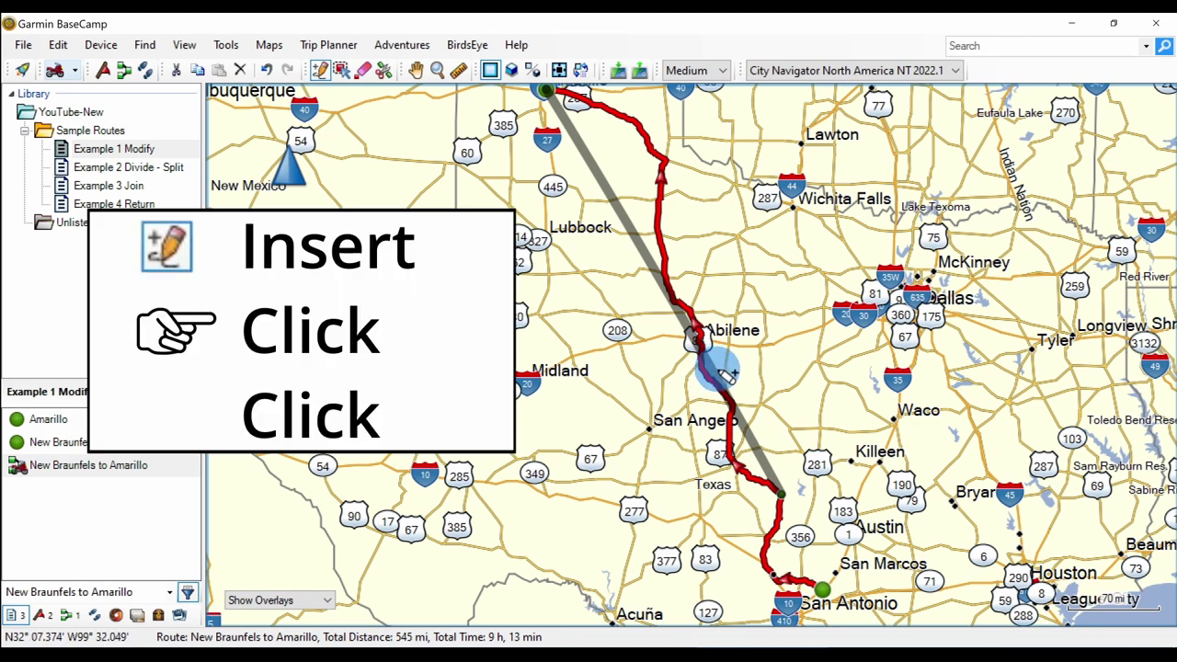
left_click(725, 375)
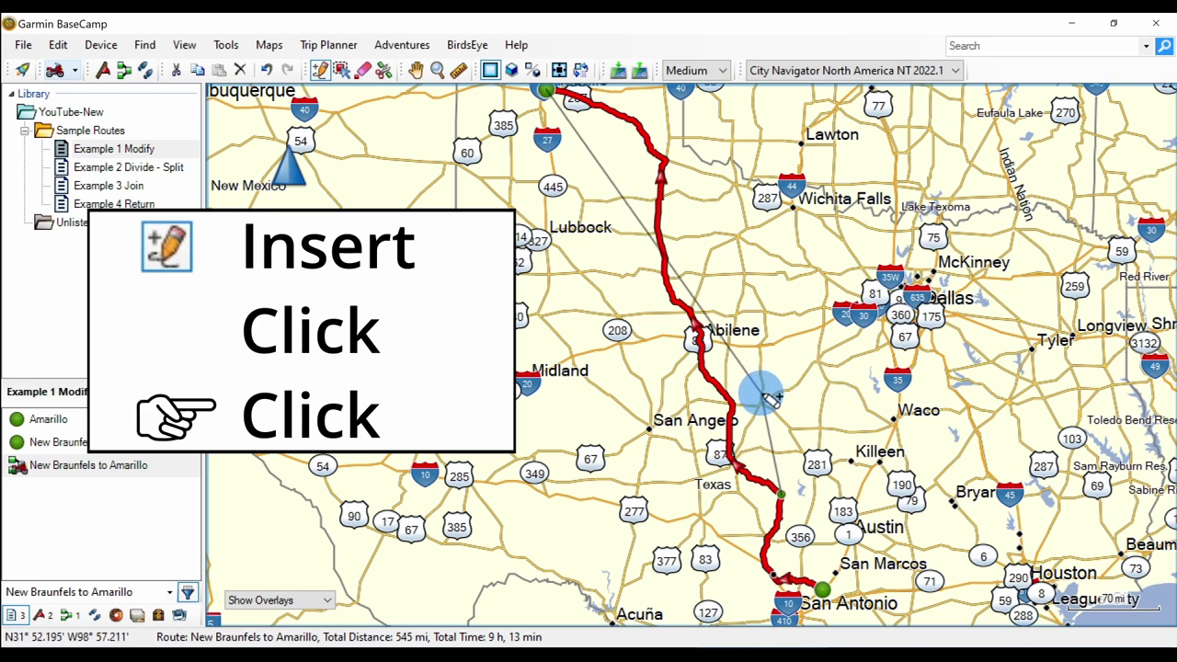
left_click(763, 385)
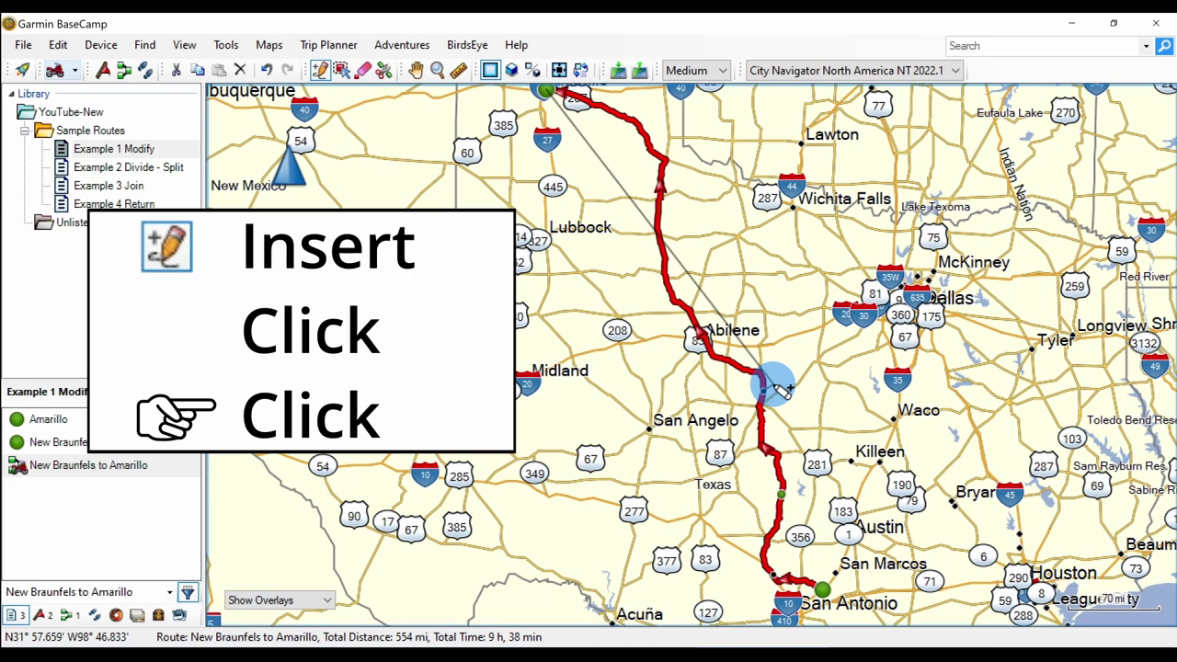
- Recalculate the New Braunfels to Amarillo route so it runs through Aspermont and Guthrie
left_click(419, 79)
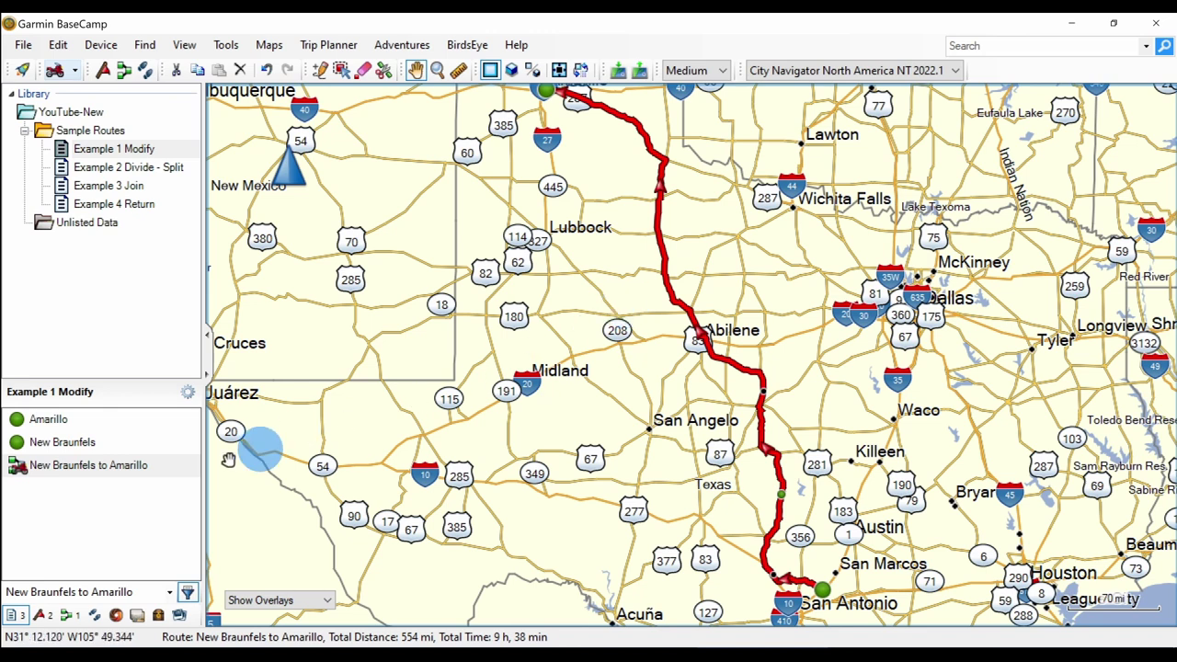
right_click(108, 476)
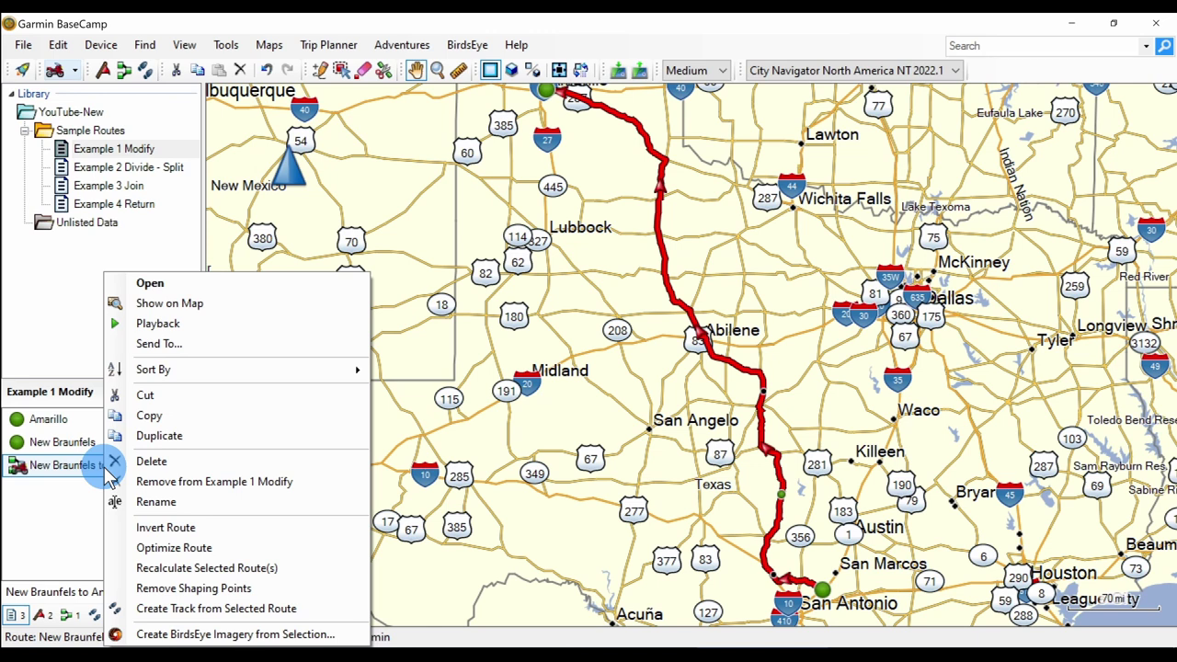
left_click(181, 568)
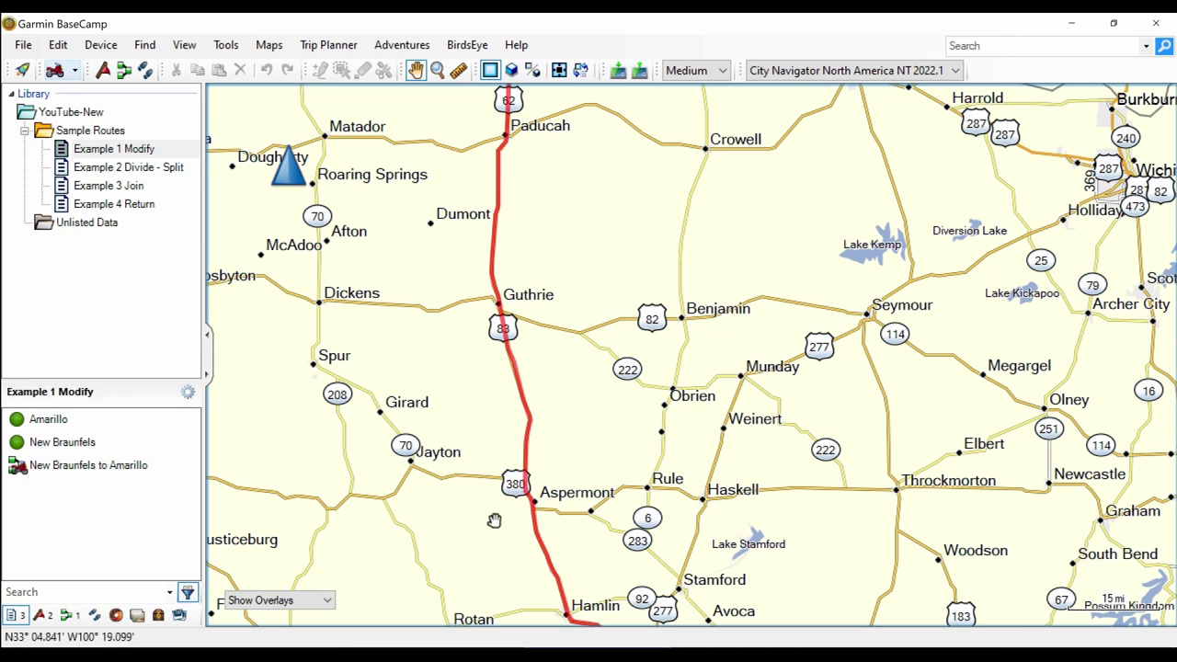
- Insert a via point beside route 222 so the route detours past O'Brien, reaching 571 mi
left_click(493, 266)
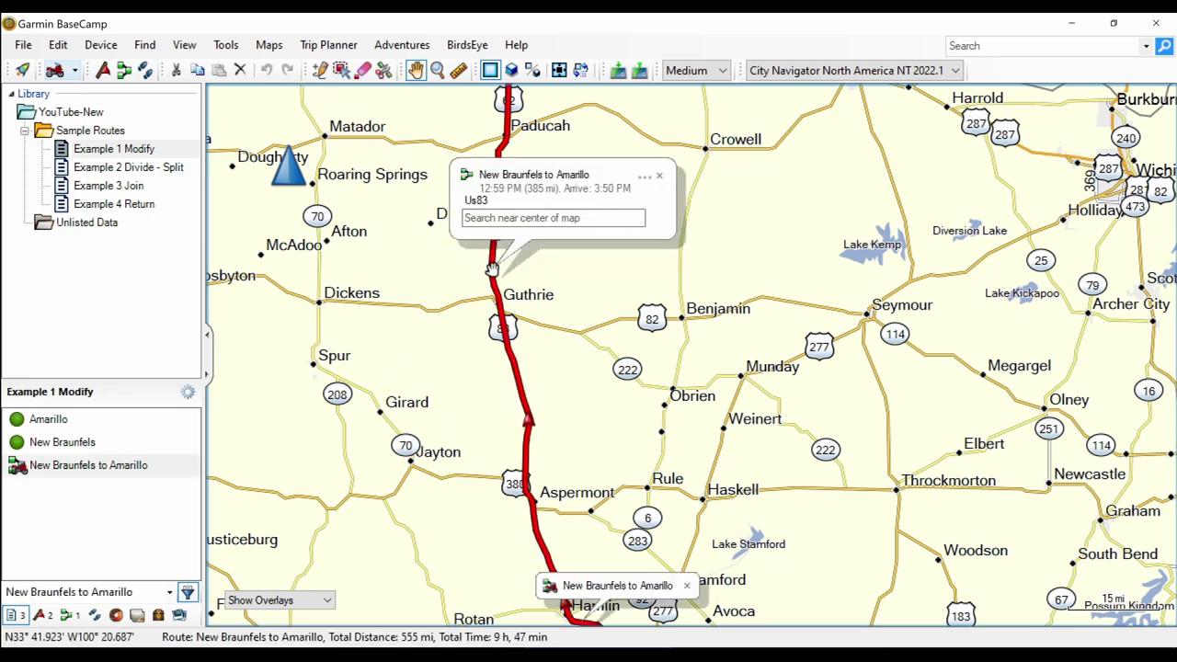
left_click(320, 73)
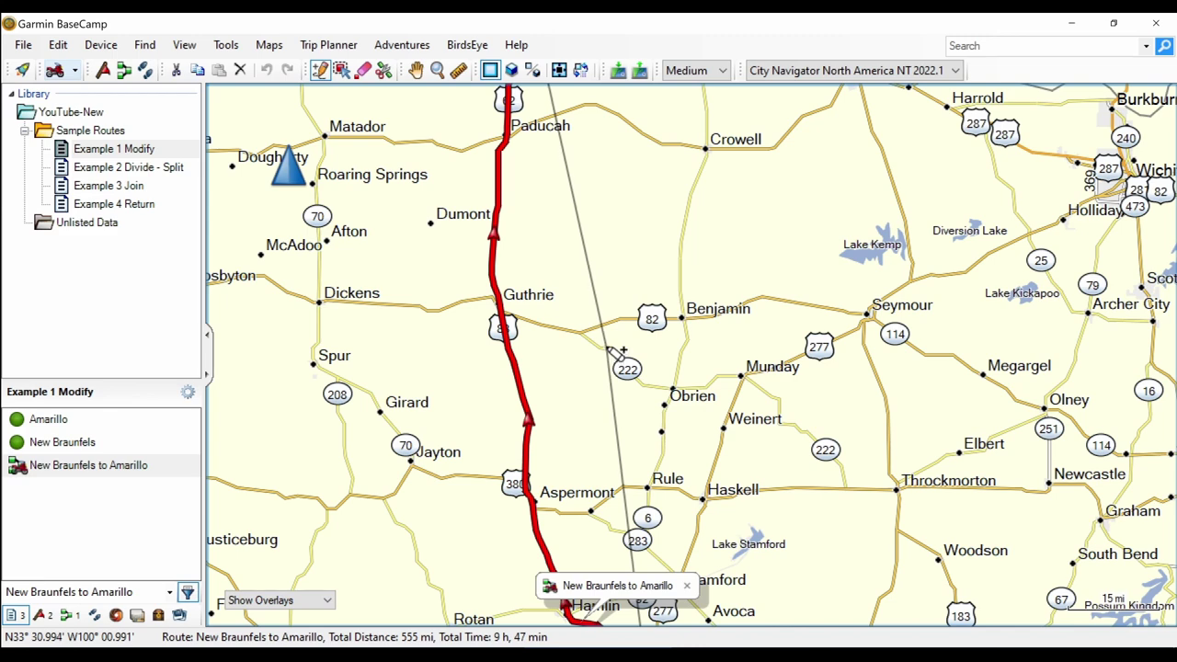
left_click(609, 349)
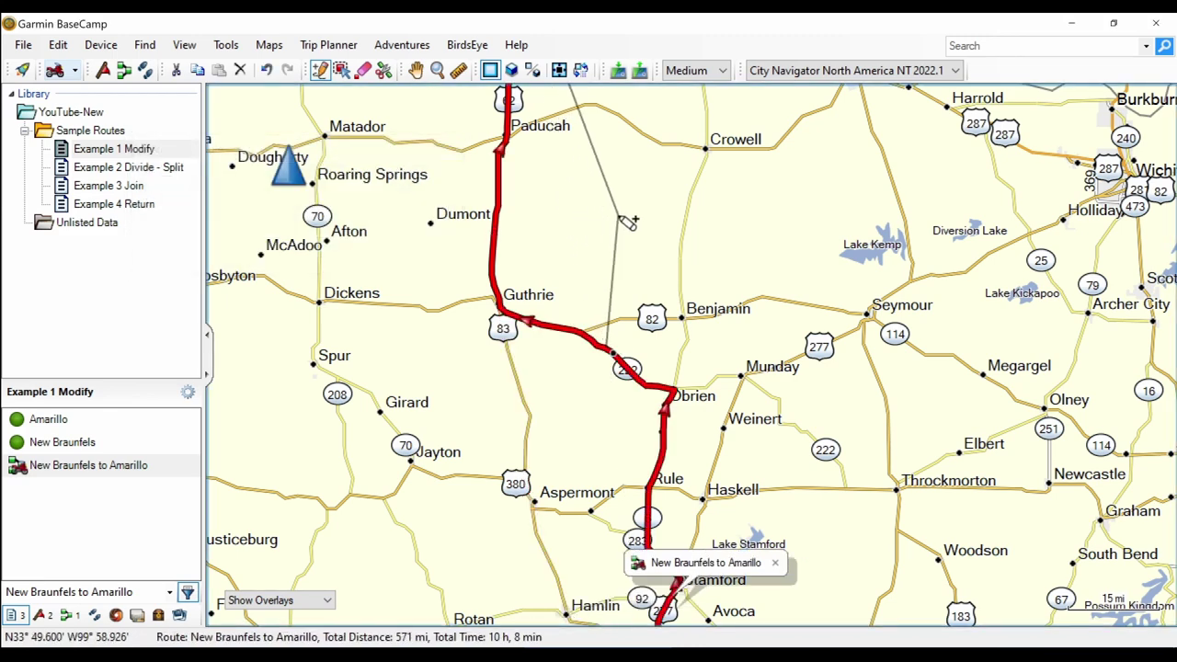
left_click(417, 72)
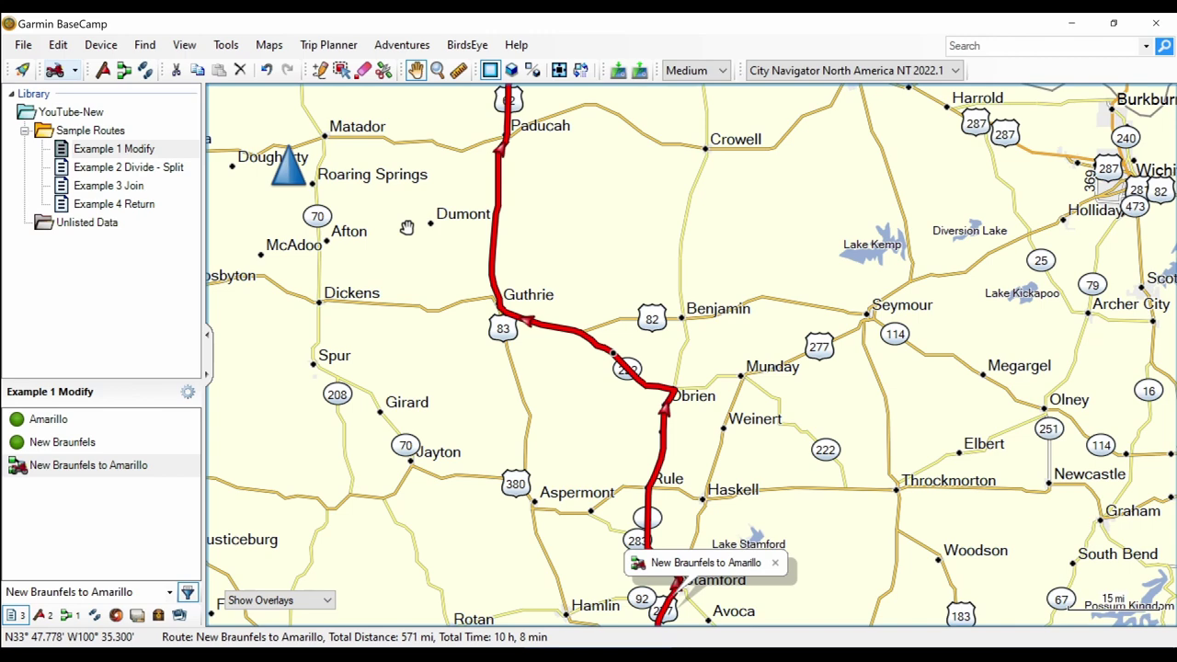
- Reshape the red route near Childress so it runs through Estelline, totalling 555 mi and 9 h 47 min
left_click(129, 288)
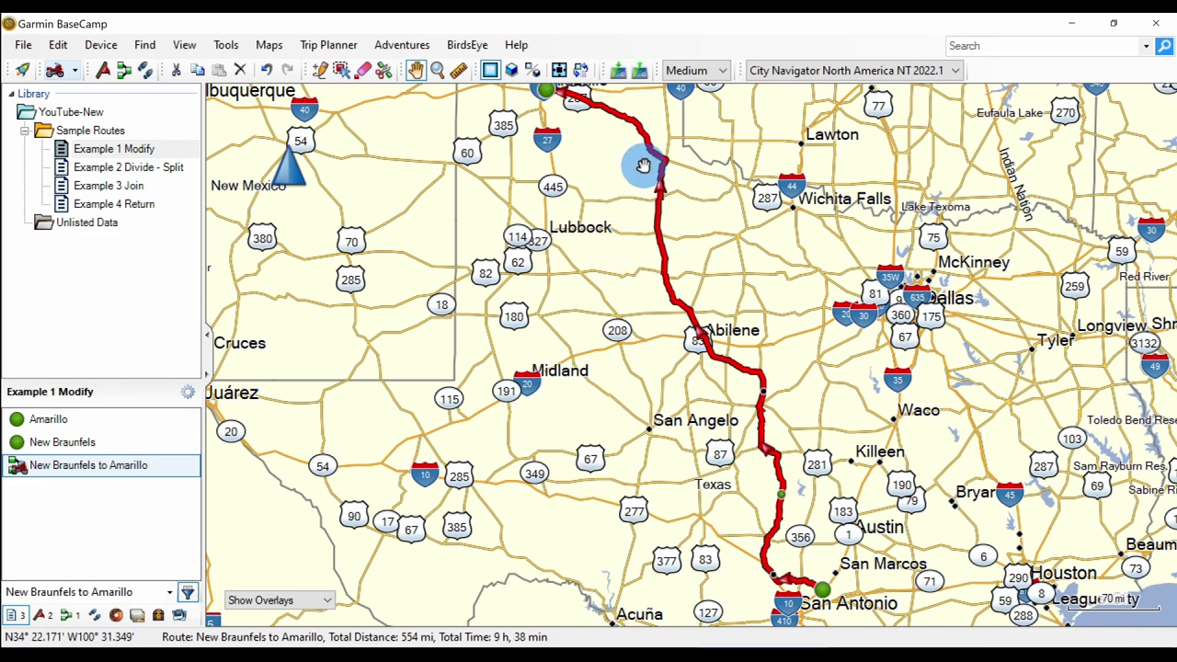
scroll(644, 166, "up", 2)
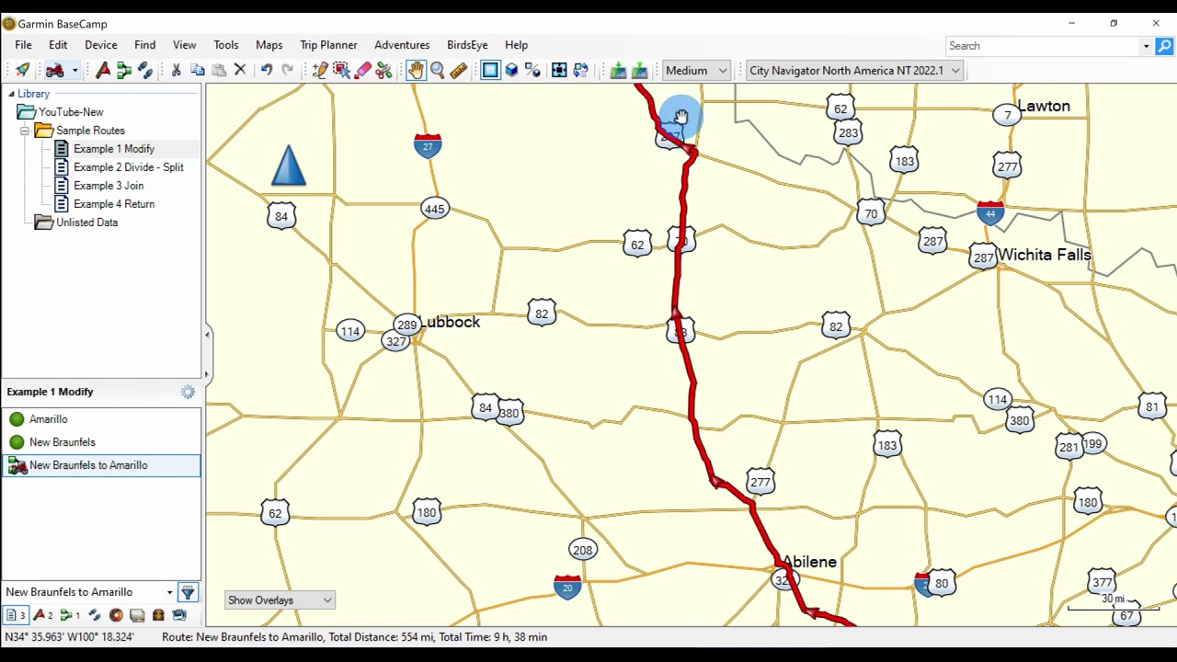
scroll(681, 116, "up", 2)
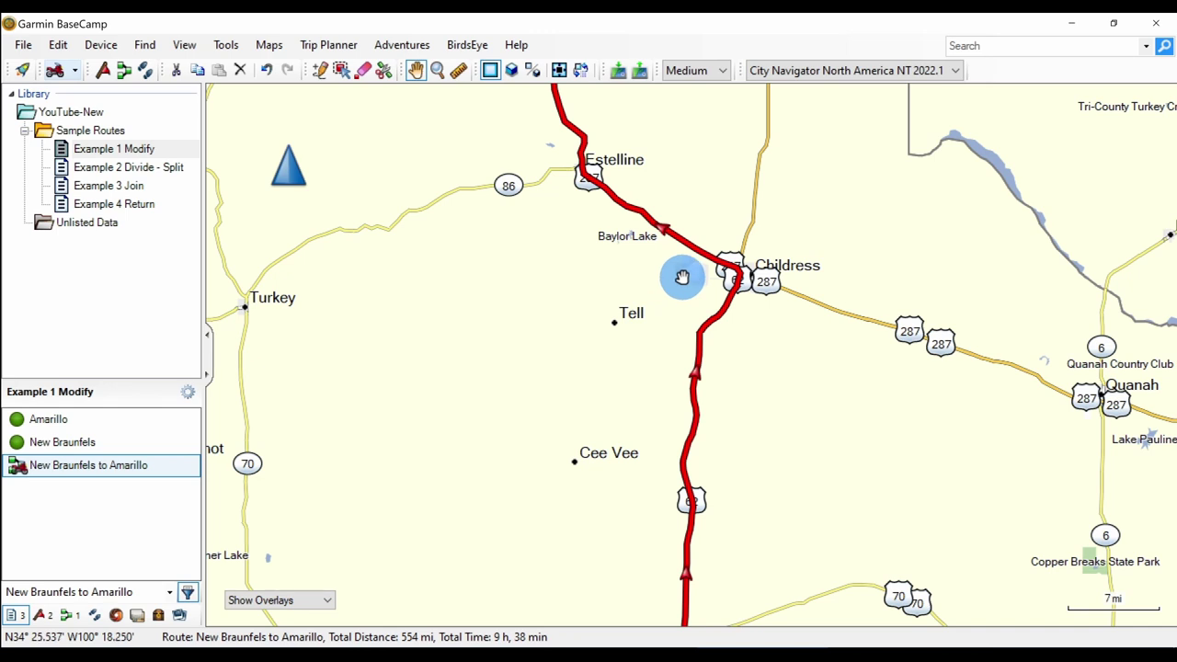
left_click_drag(709, 261, 726, 264)
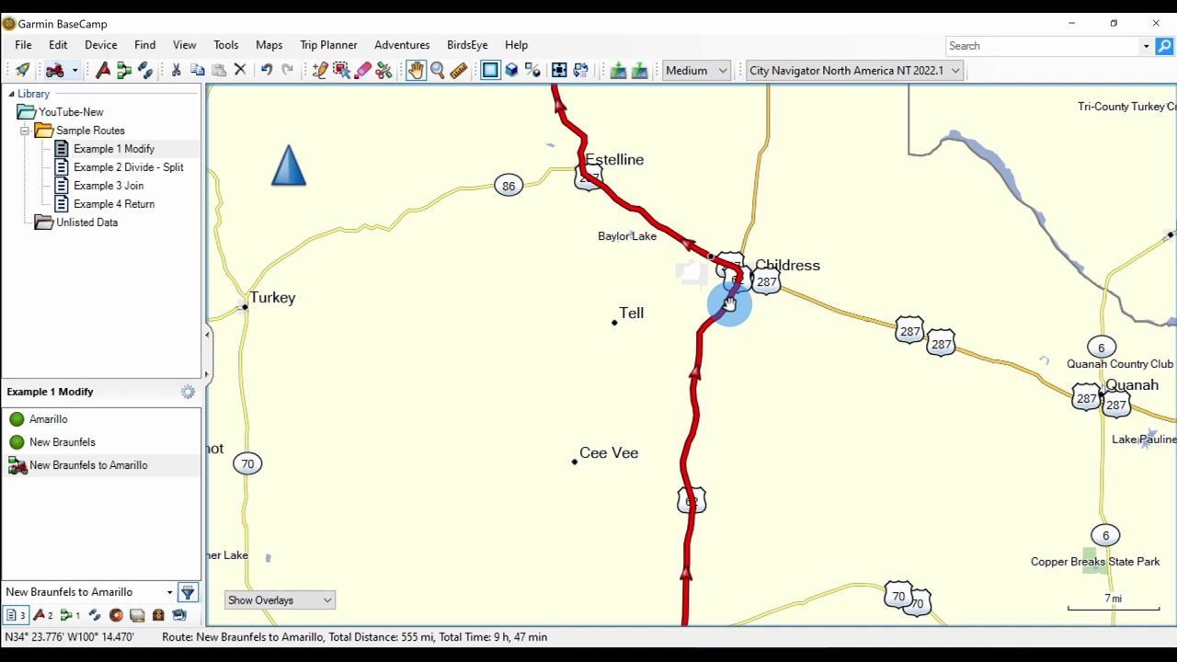
mouse_move(729, 304)
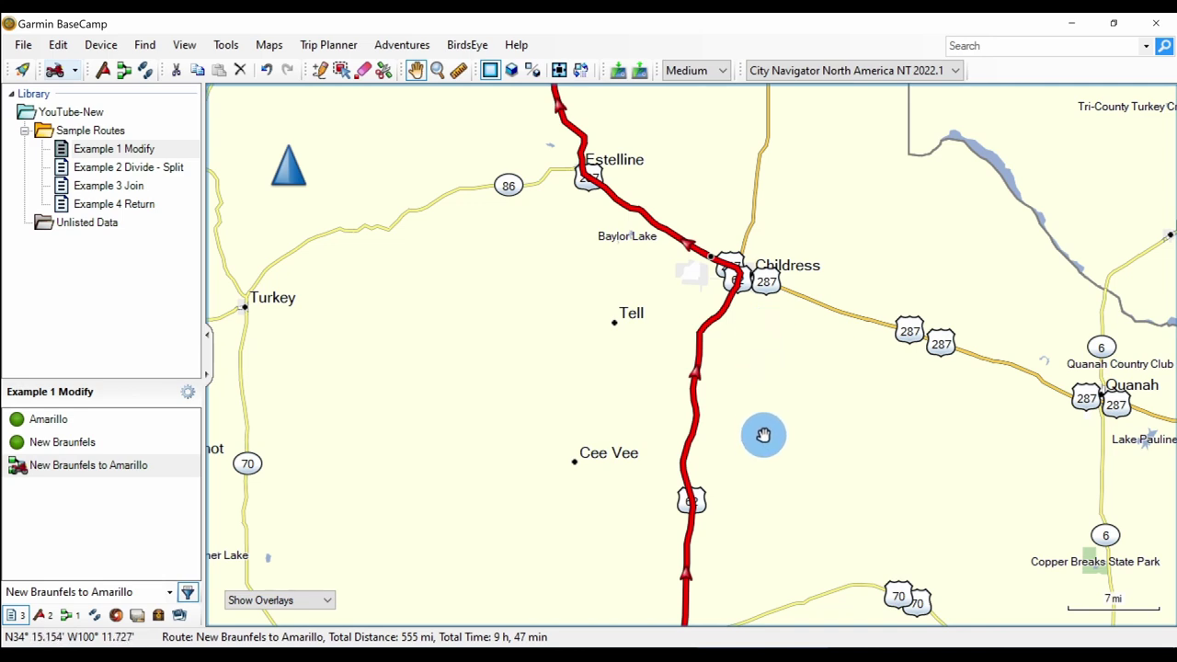
scroll(762, 424, "down", 1)
- Pan the map south along the route and move a route point near Anson
left_click_drag(767, 437, 614, 55)
scroll(679, 497, "up", 4)
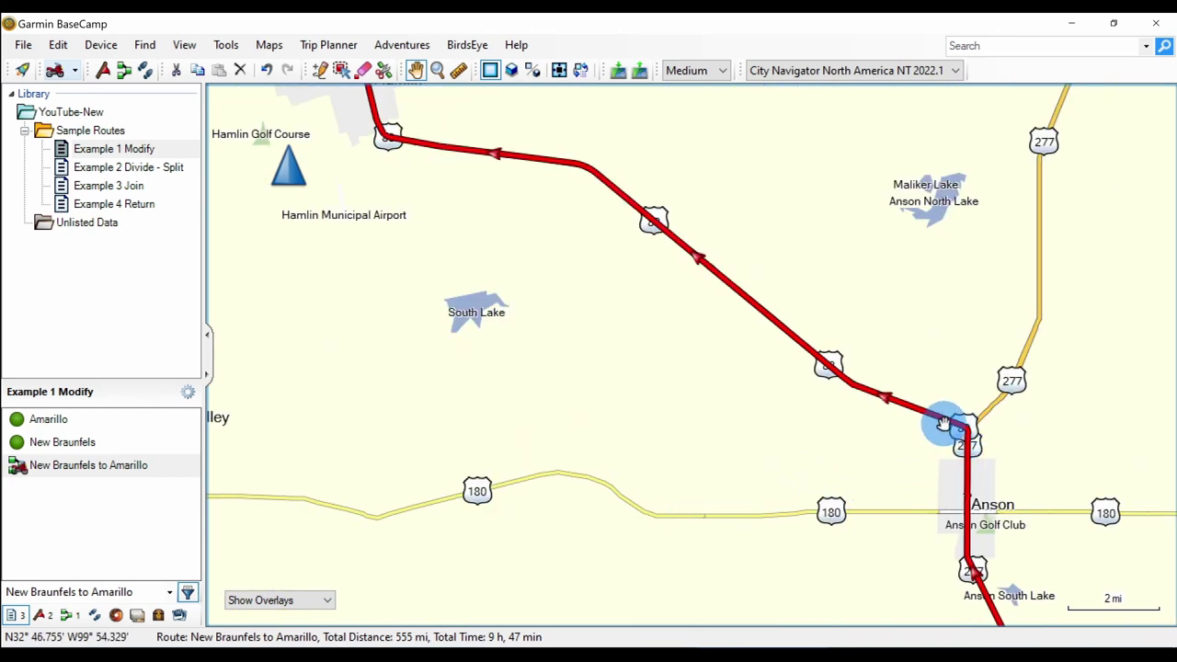
left_click_drag(947, 422, 914, 423)
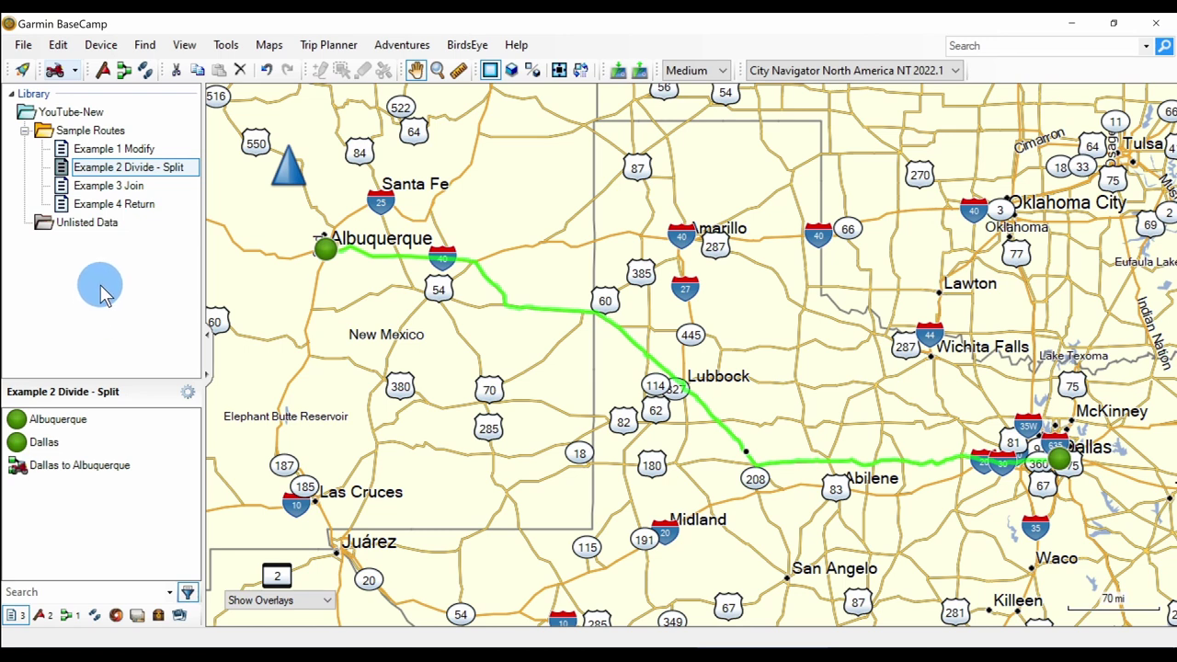
- Select the green Dallas to Albuquerque route and read its info boxes: 657 mi, 11 h 7 min
left_click(605, 317)
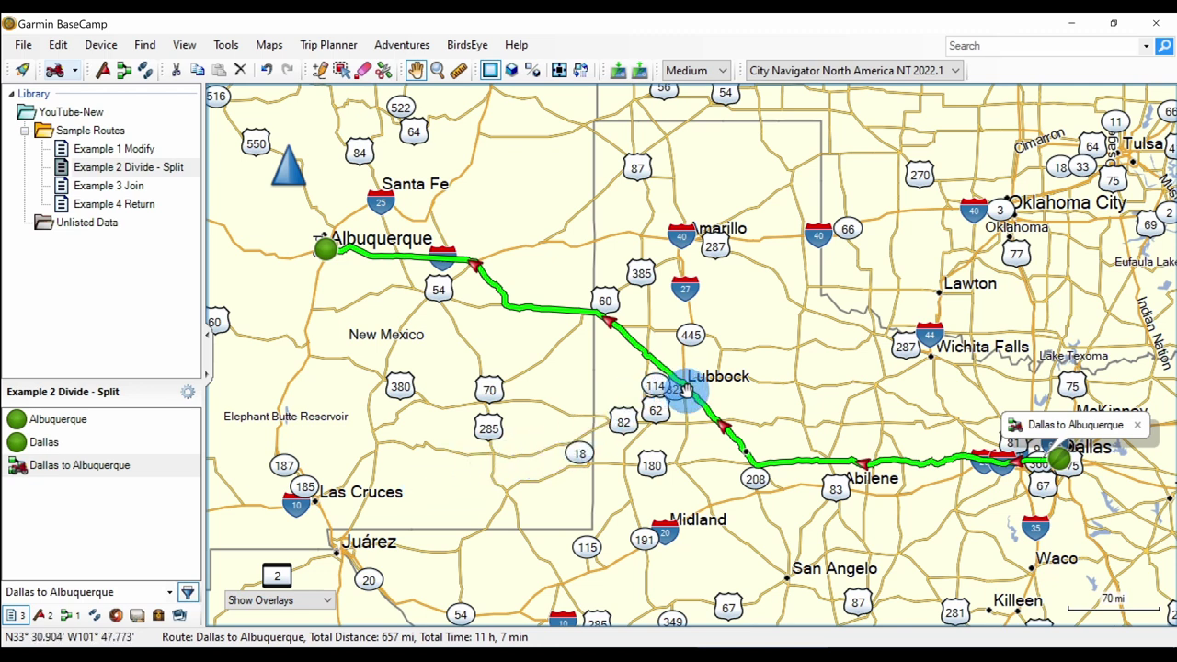
mouse_move(685, 390)
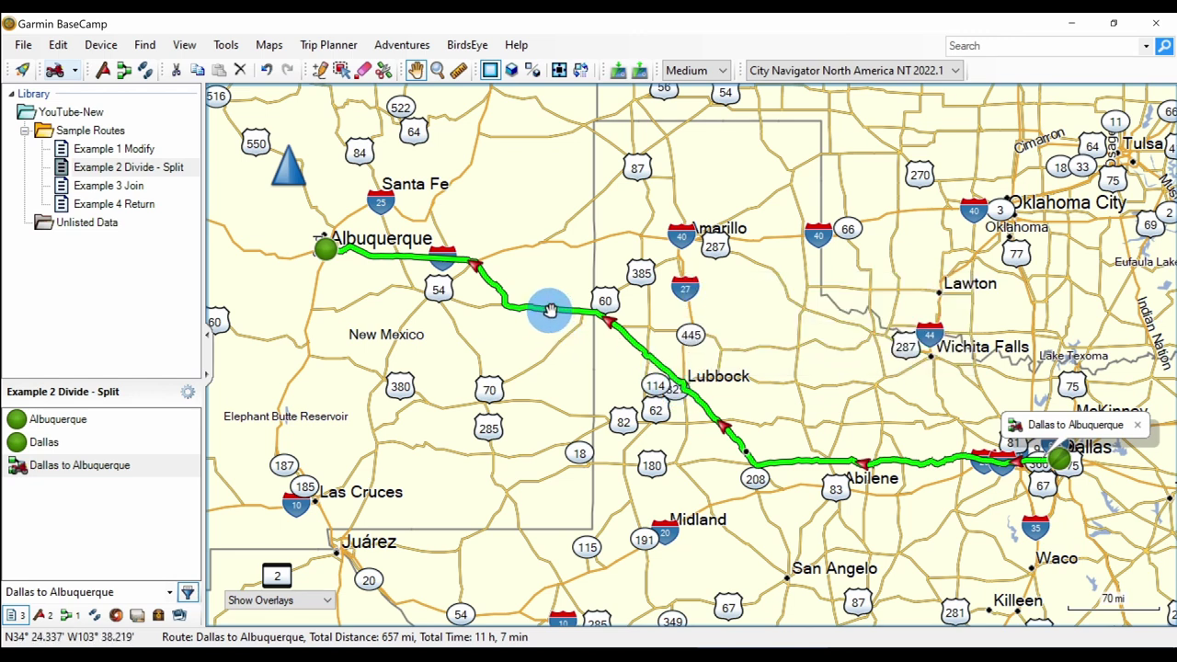
mouse_move(550, 310)
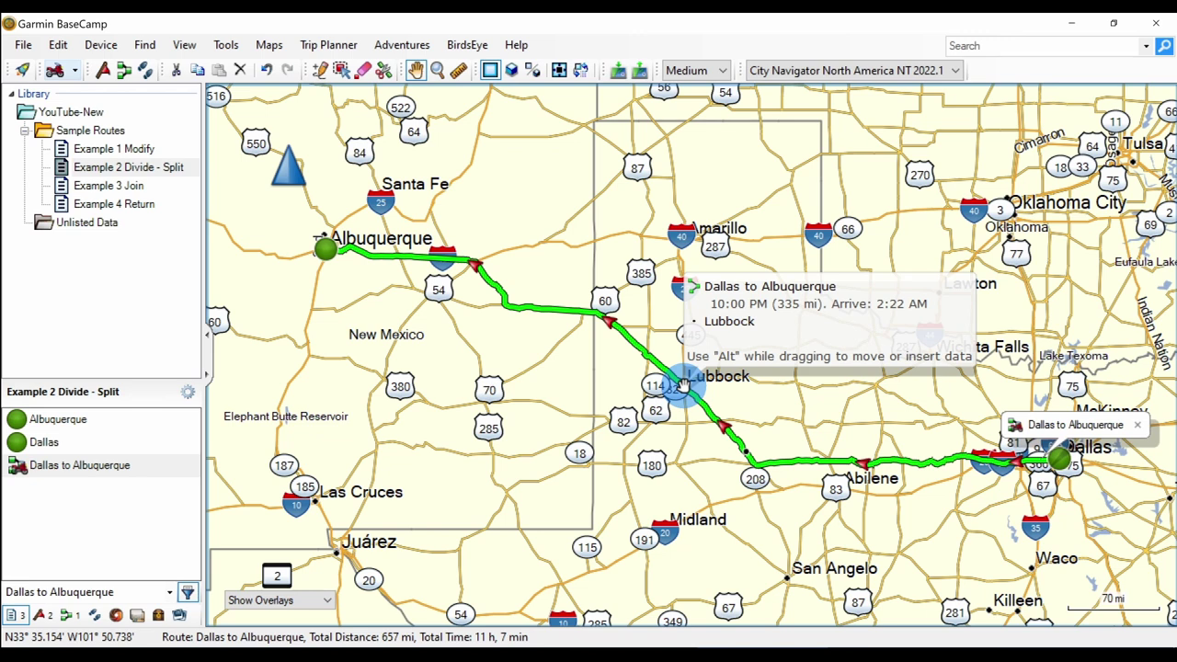
- Activate the Divide tool on the toolbar
left_click(383, 79)
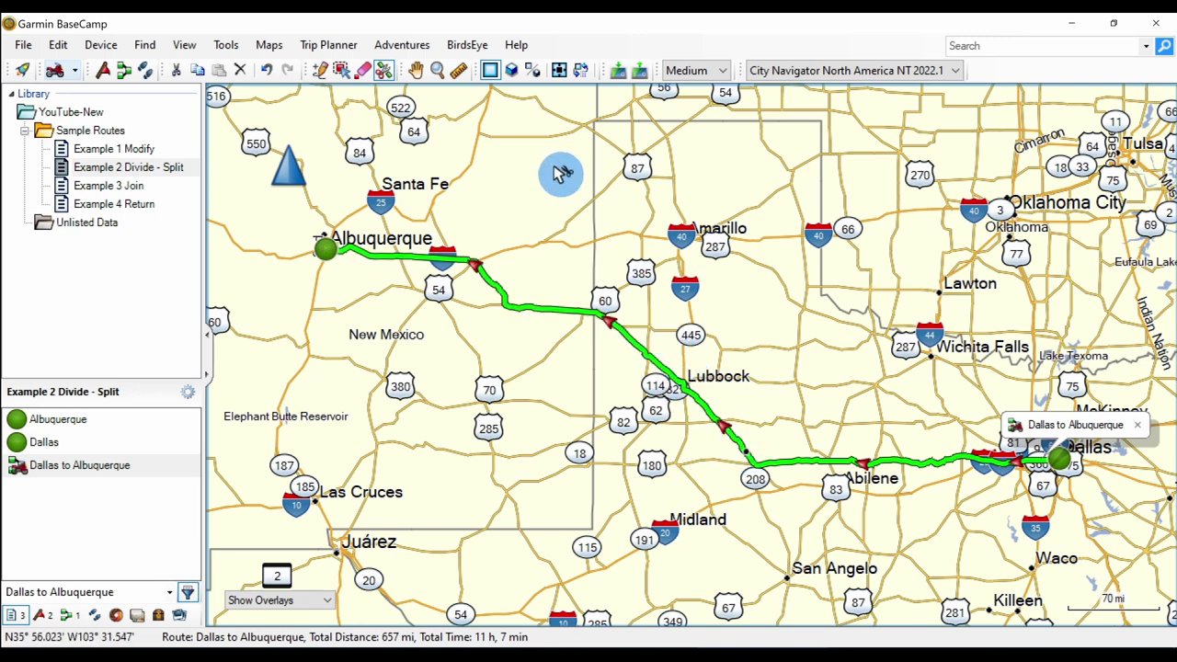
- Drag a route point onto the road through central Lubbock, making the route 655 mi and 11 h 11 min
left_click(416, 71)
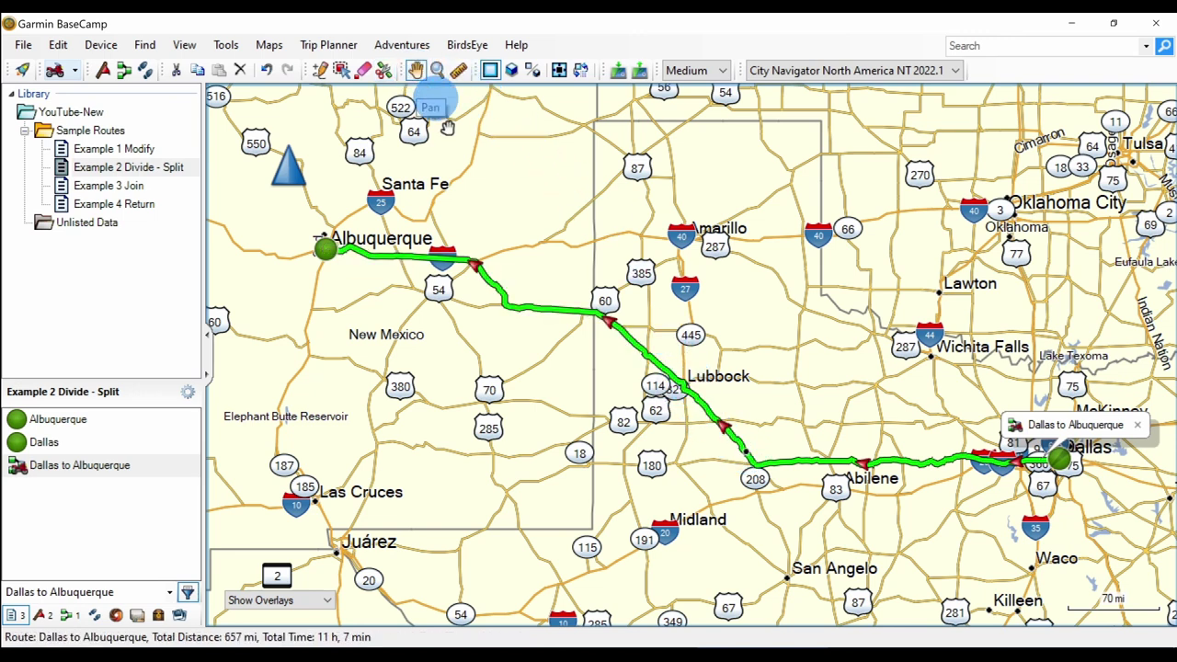
scroll(726, 358, "up", 3)
scroll(677, 400, "up", 2)
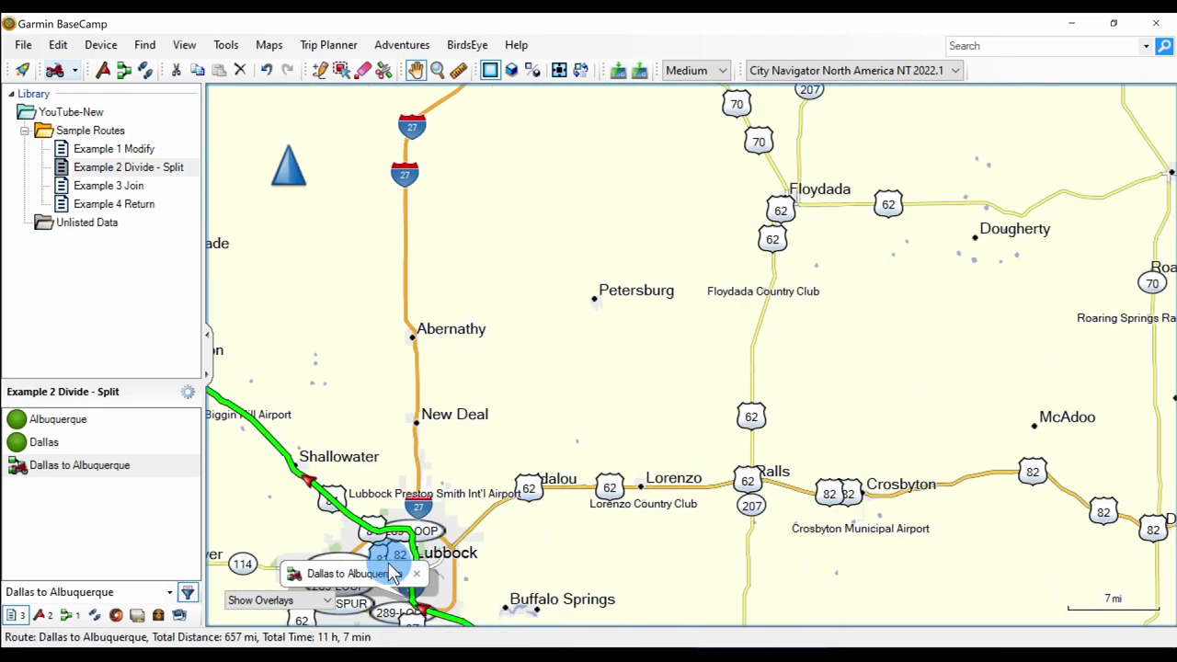
left_click_drag(501, 531, 745, 398)
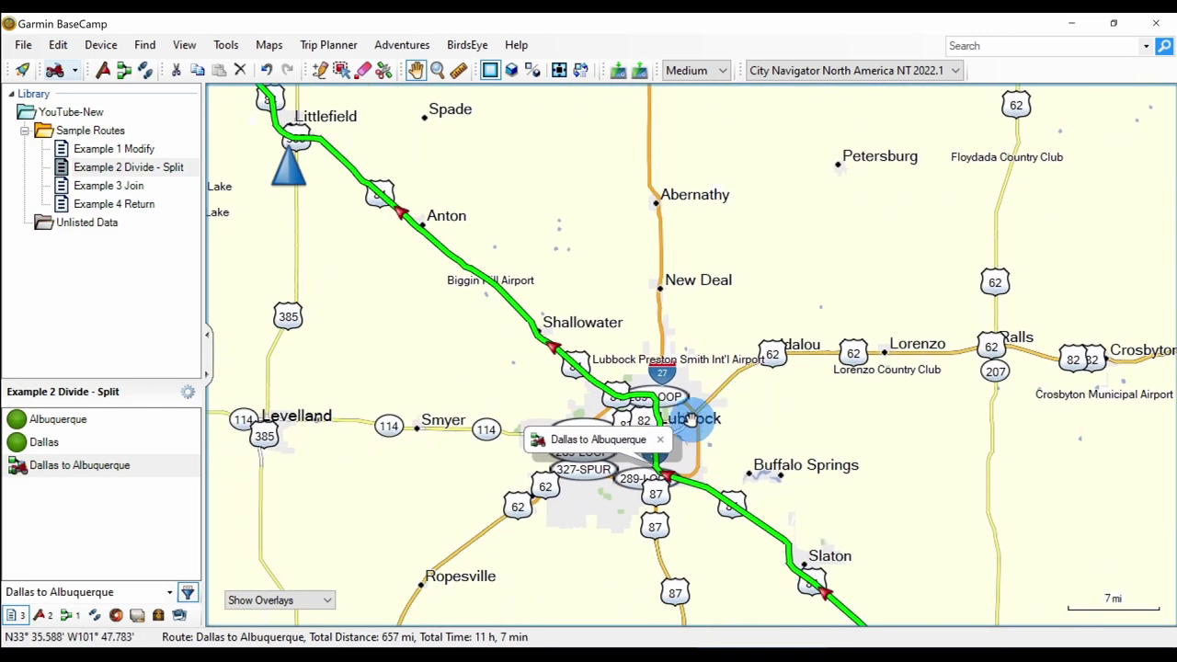
scroll(690, 420, "up", 2)
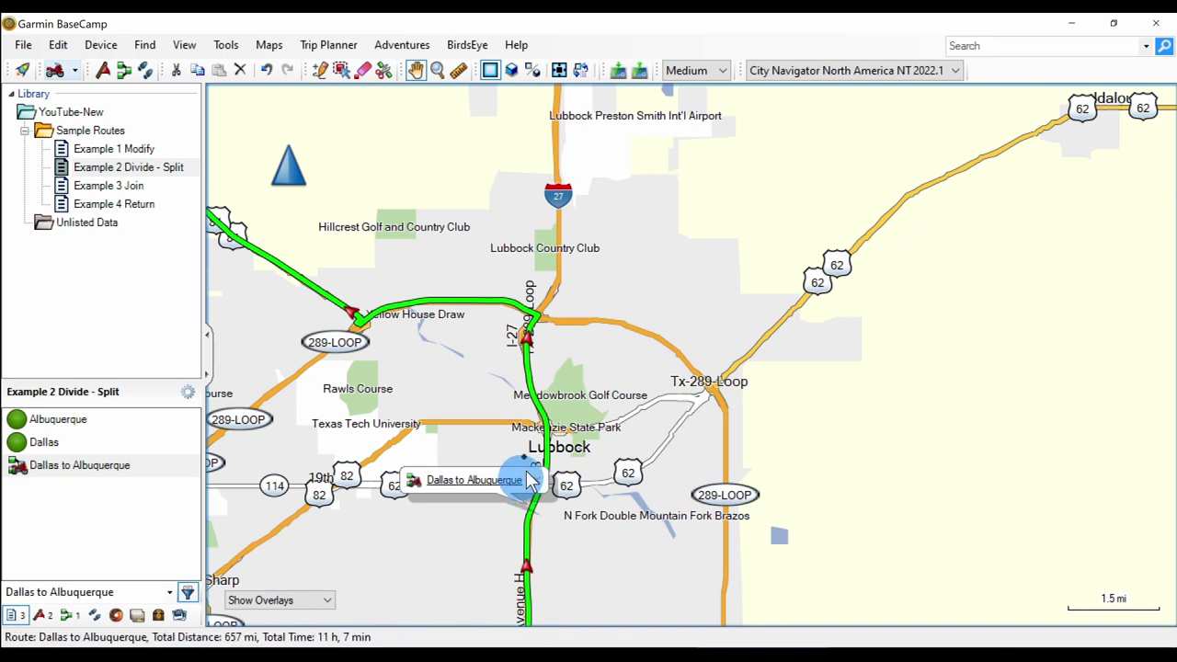
mouse_move(545, 443)
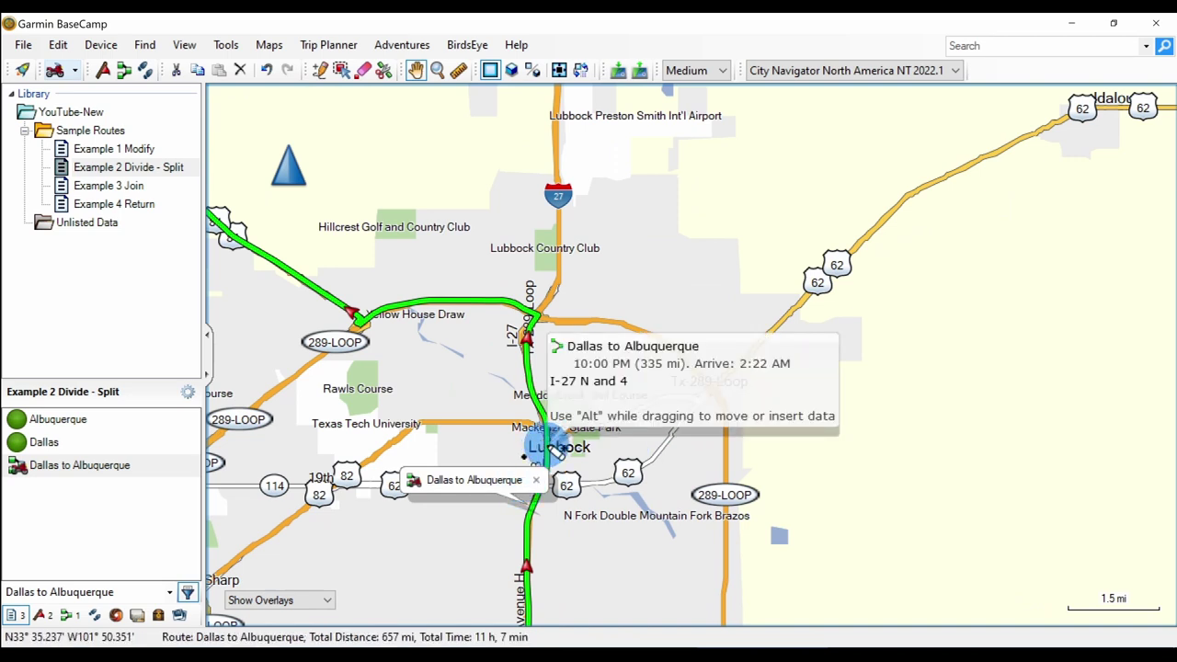
left_click_drag(555, 448, 552, 456)
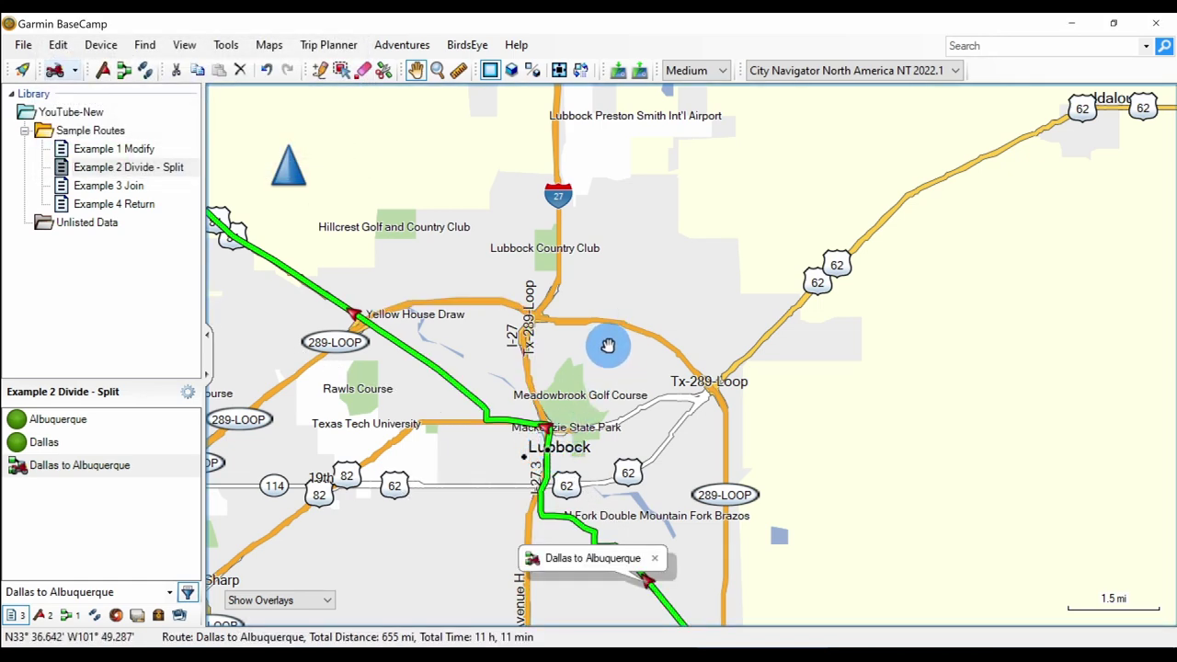
scroll(605, 345, "down", 6)
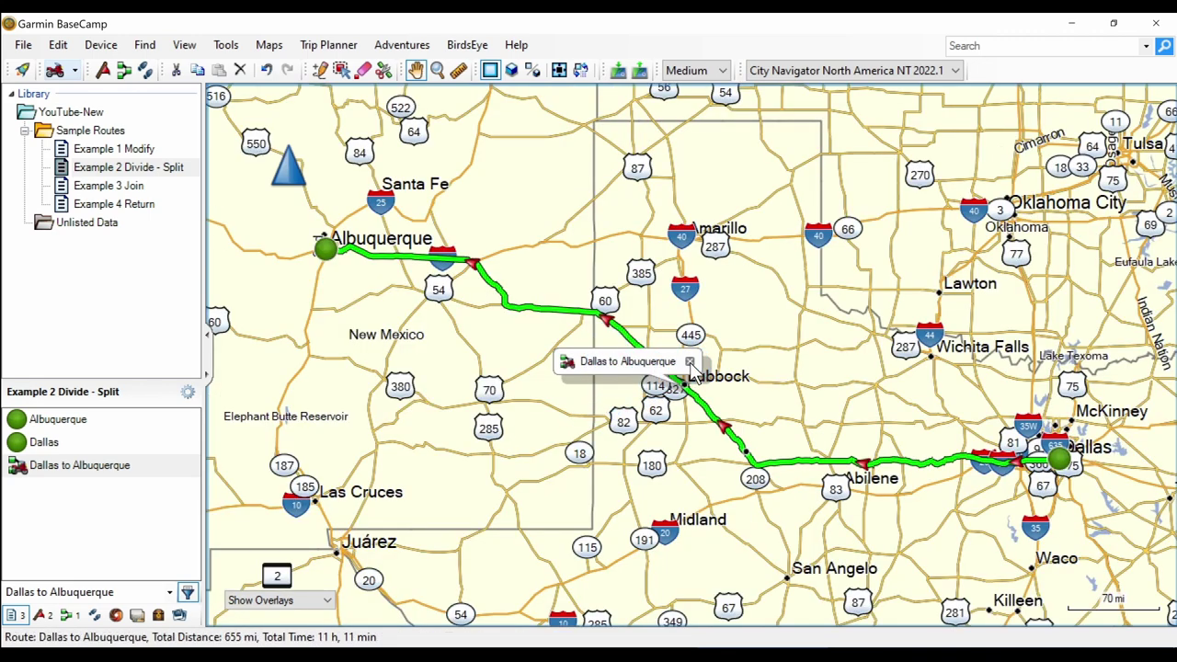
- Divide the Dallas to Albuquerque route at I-27 N near Lubbock so both halves share that waypoint
left_click(386, 81)
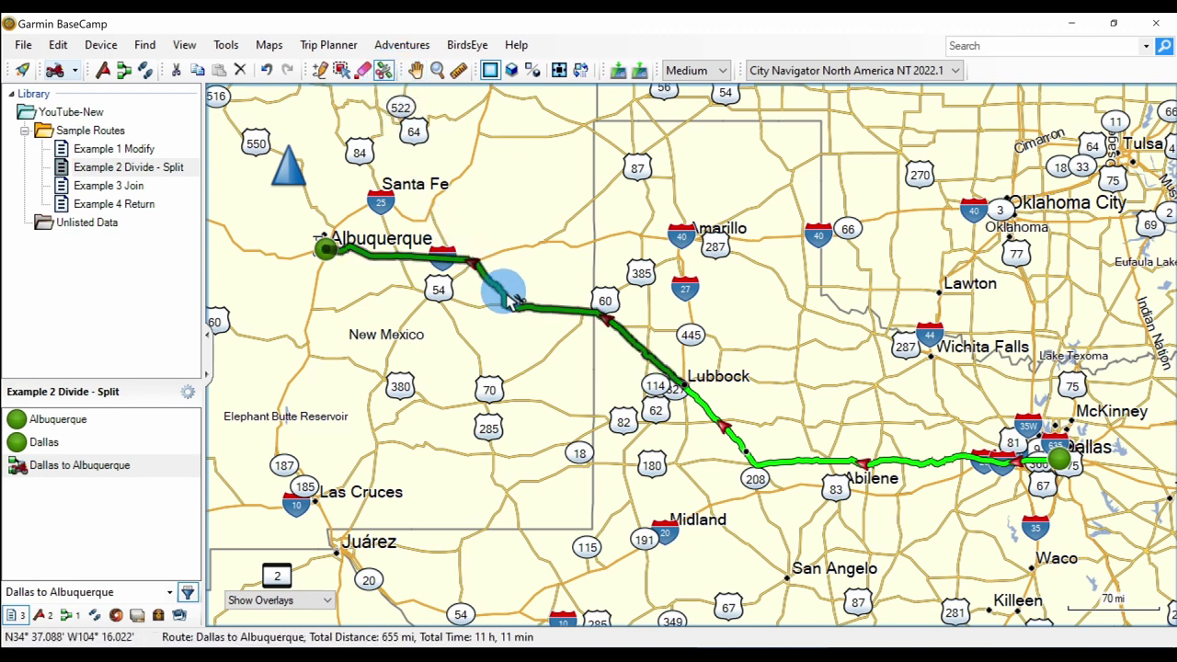
left_click(628, 339)
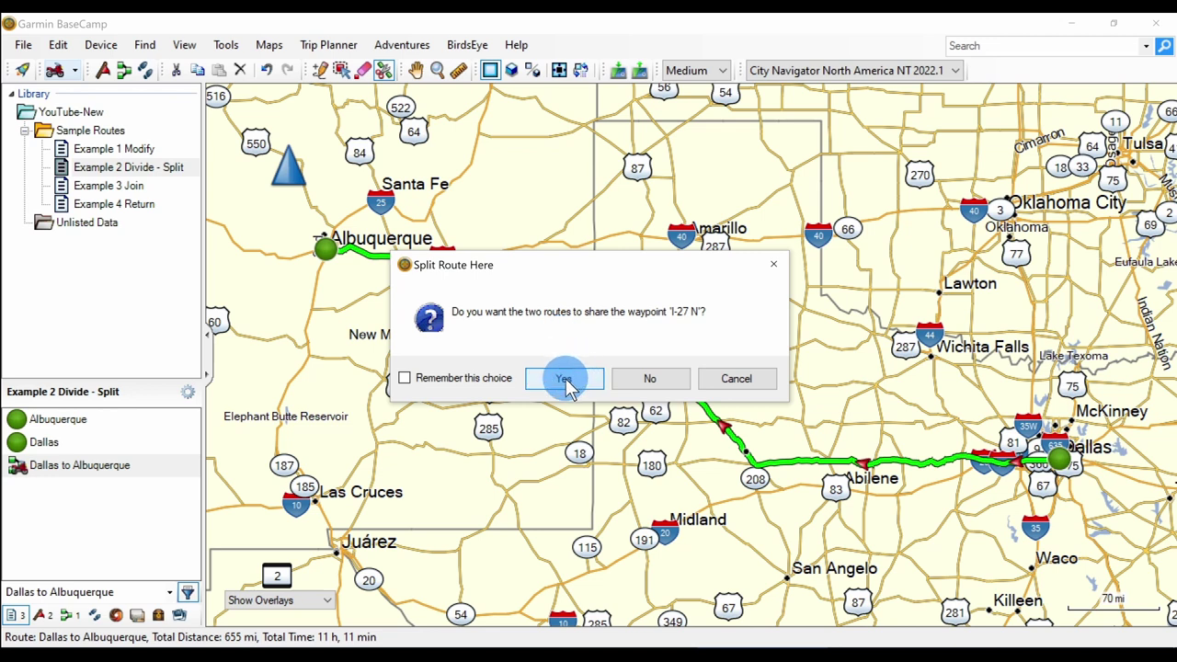
left_click(565, 380)
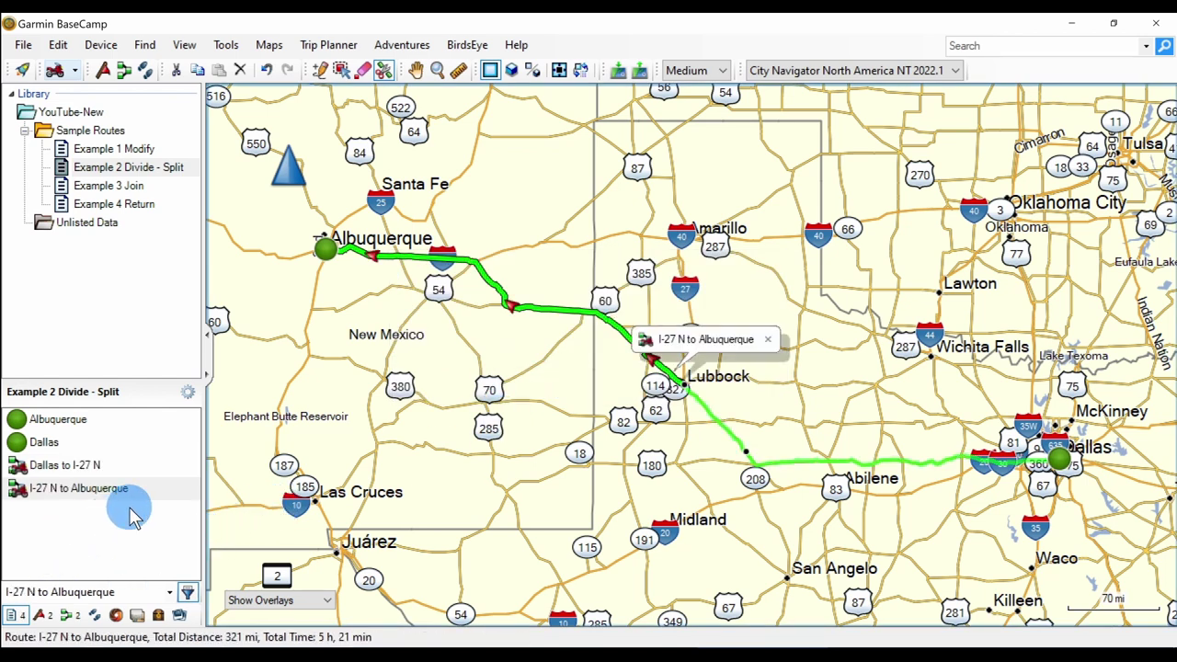
- Set the Dallas to I-27 N route's colour to Red, then select the green I-27 N to Albuquerque route
left_click(86, 469)
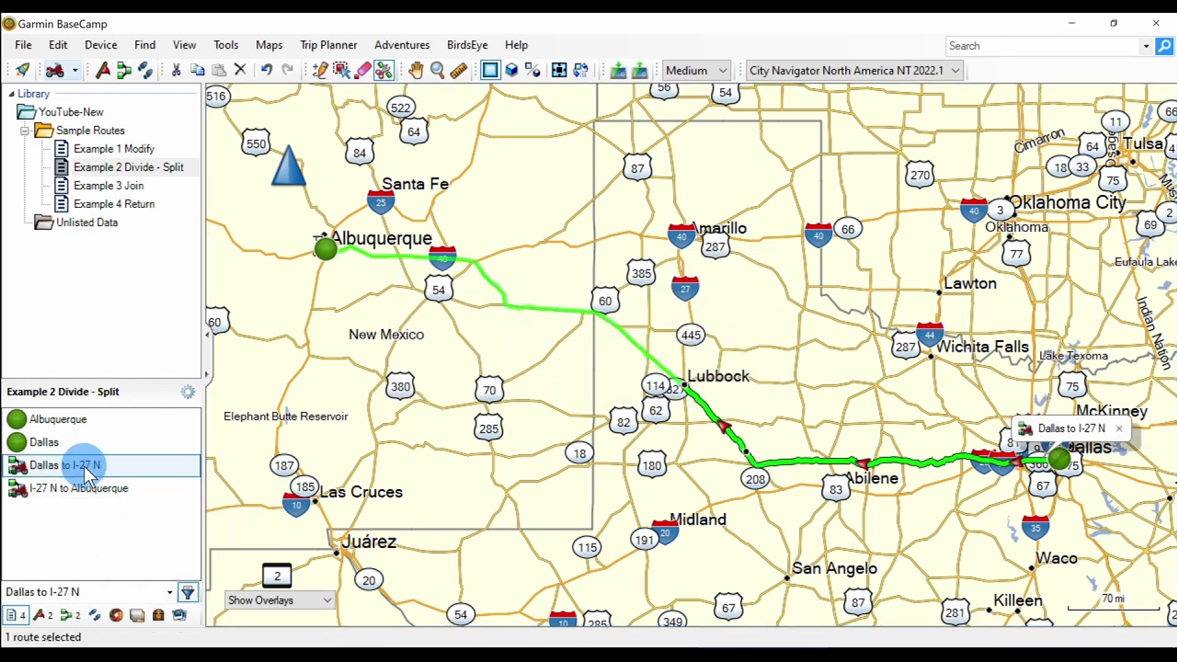
double_click(86, 469)
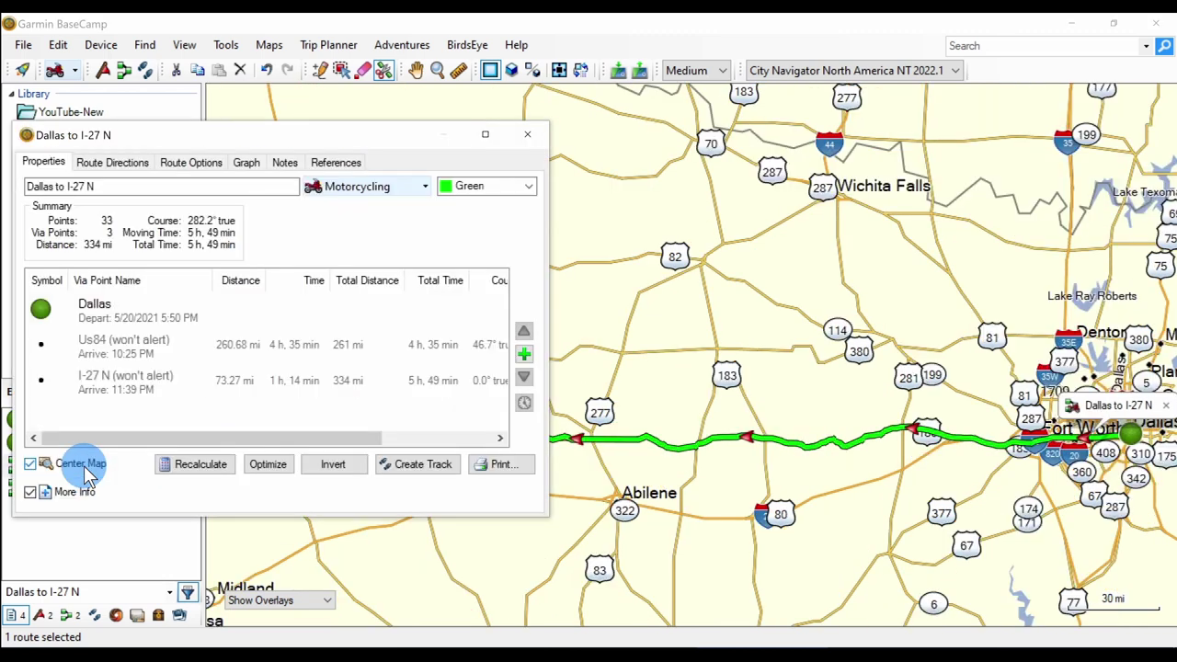
left_click(528, 186)
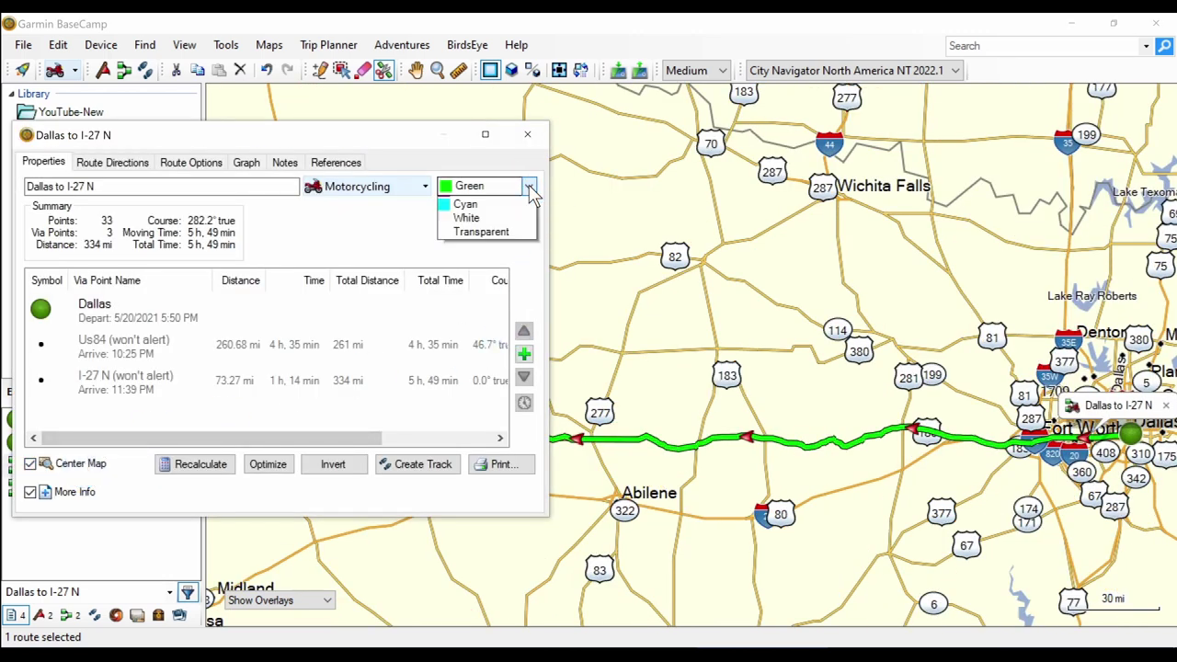
left_click(478, 328)
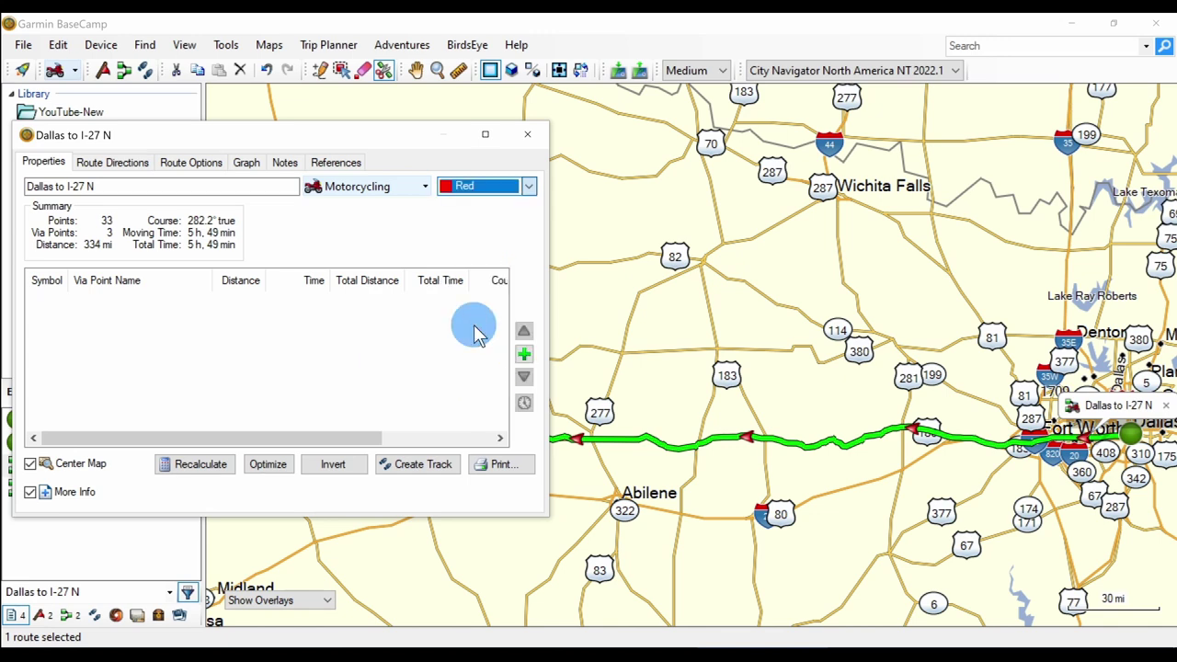
left_click(526, 134)
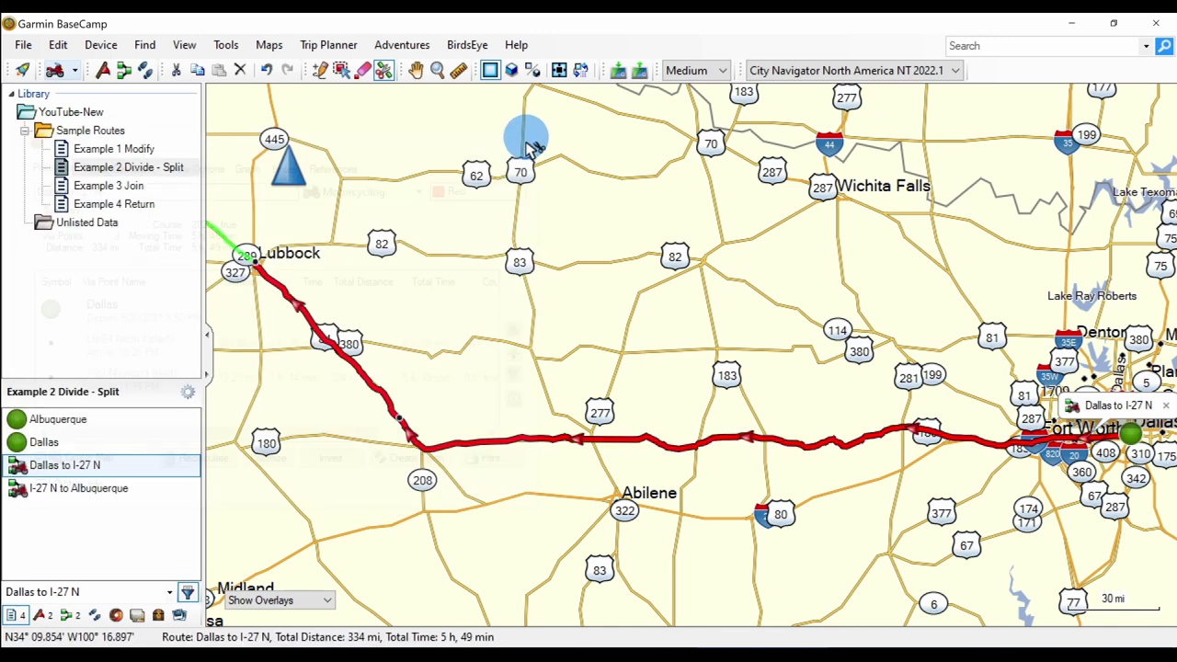
left_click(90, 496)
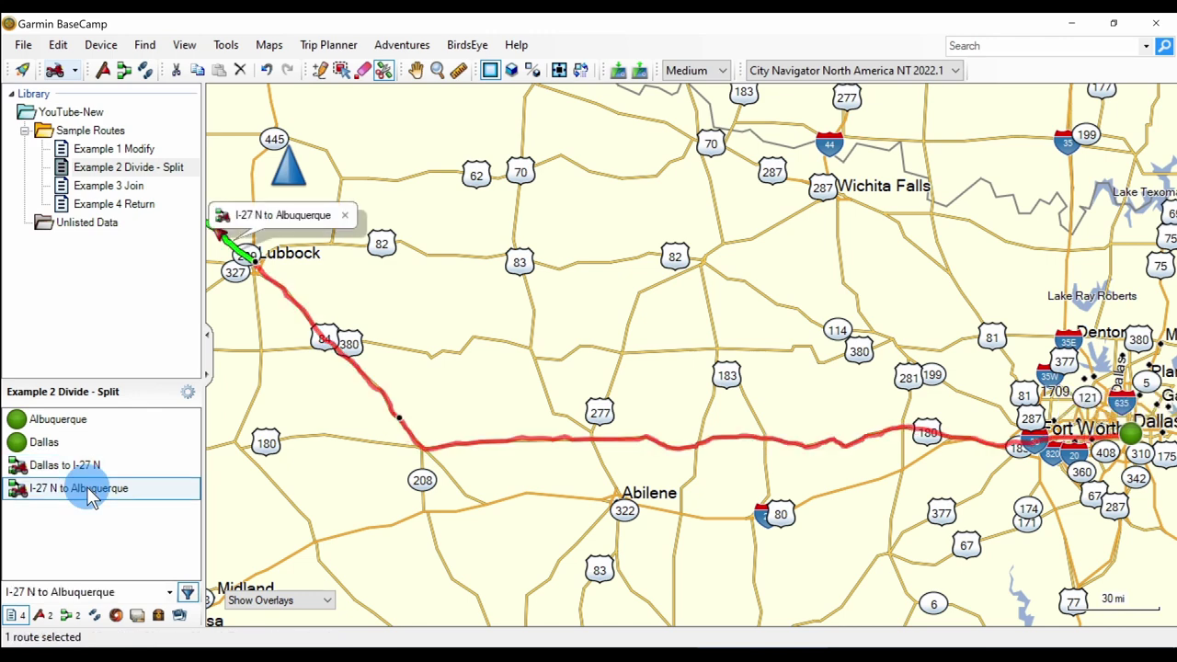
left_click(91, 496)
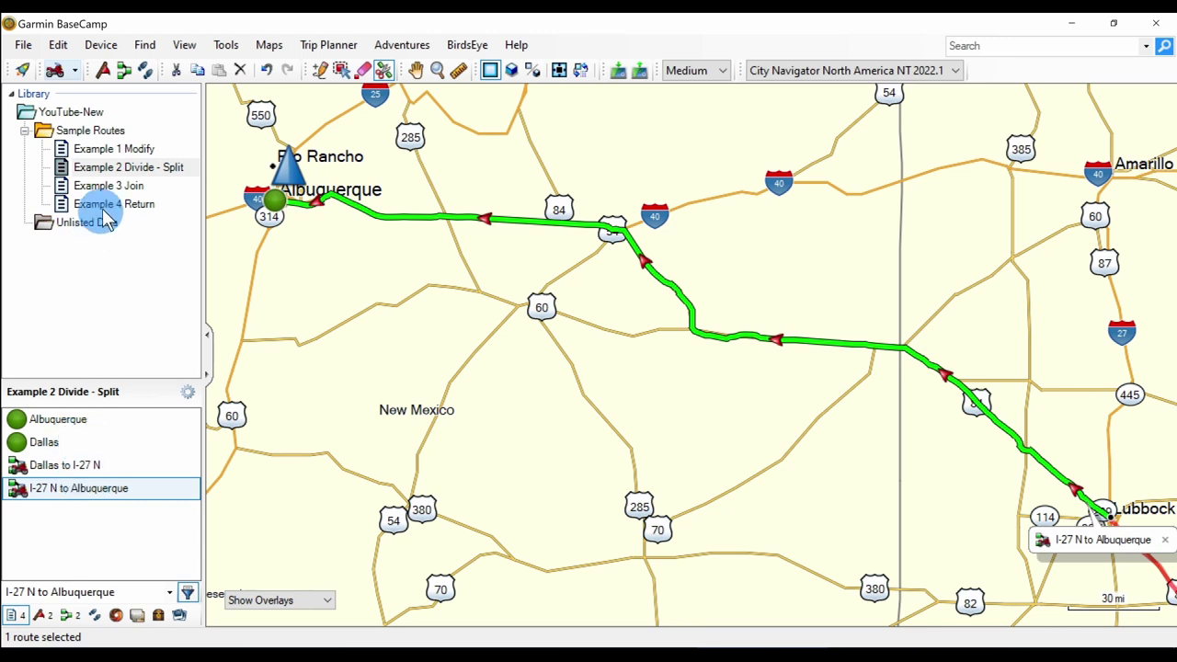
- Show all Example 2 Divide - Split routes on the map and bring up the route's actions
left_click(125, 170)
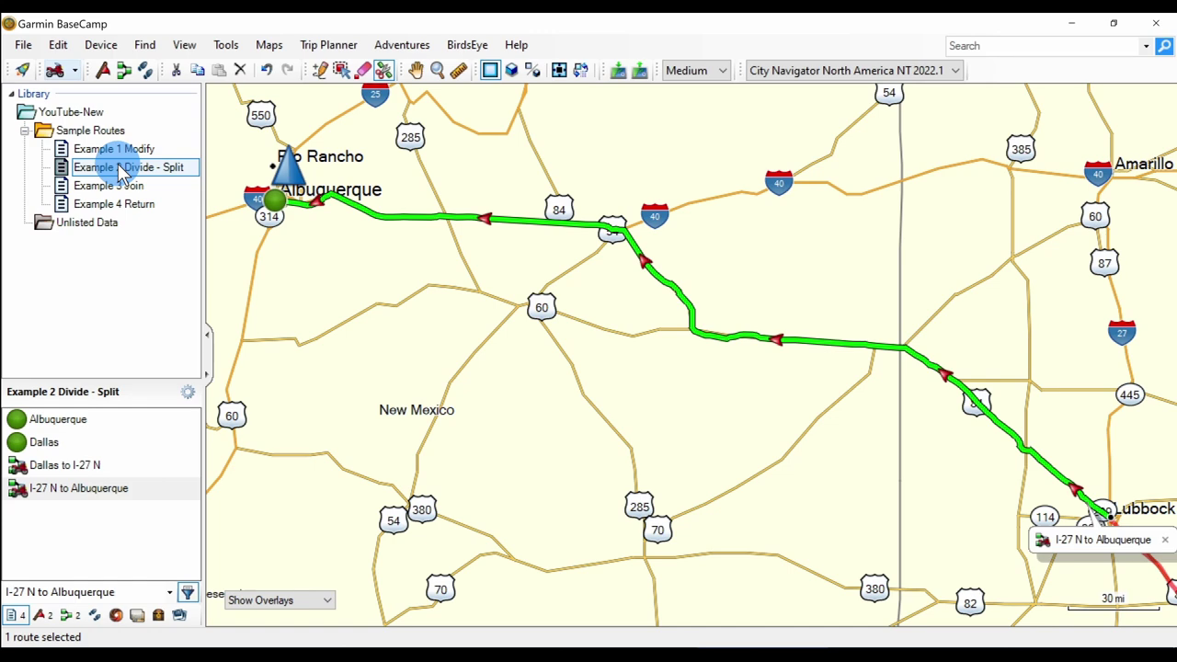
right_click(122, 169)
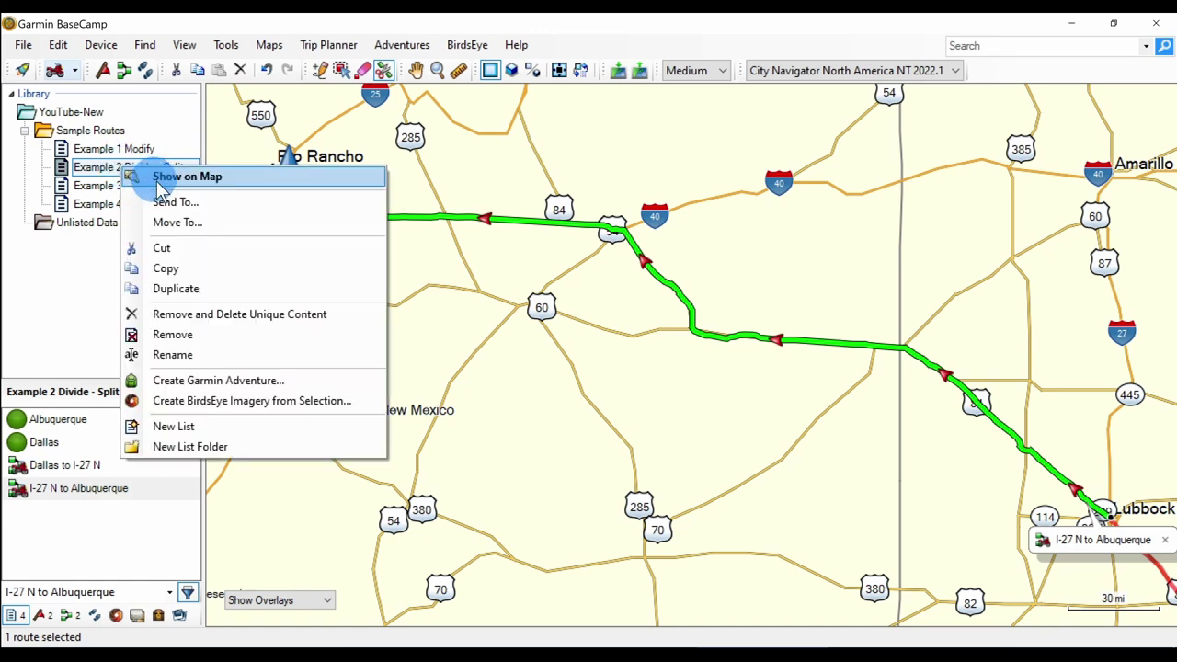
left_click(187, 176)
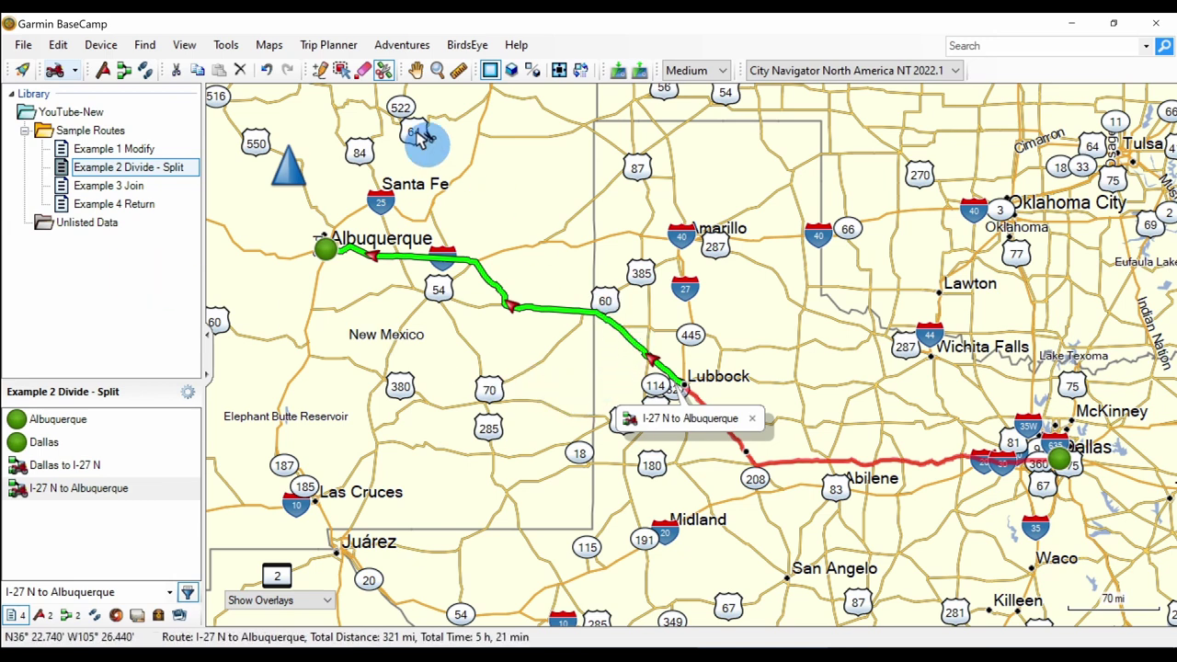
left_click(415, 77)
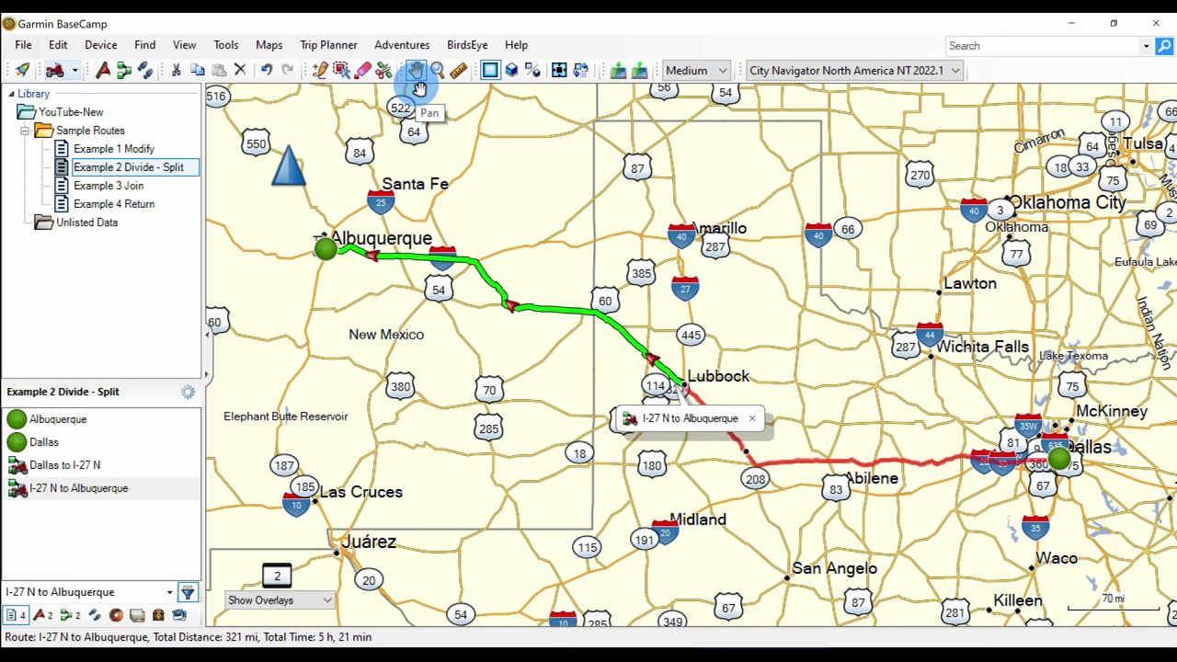
right_click(621, 334)
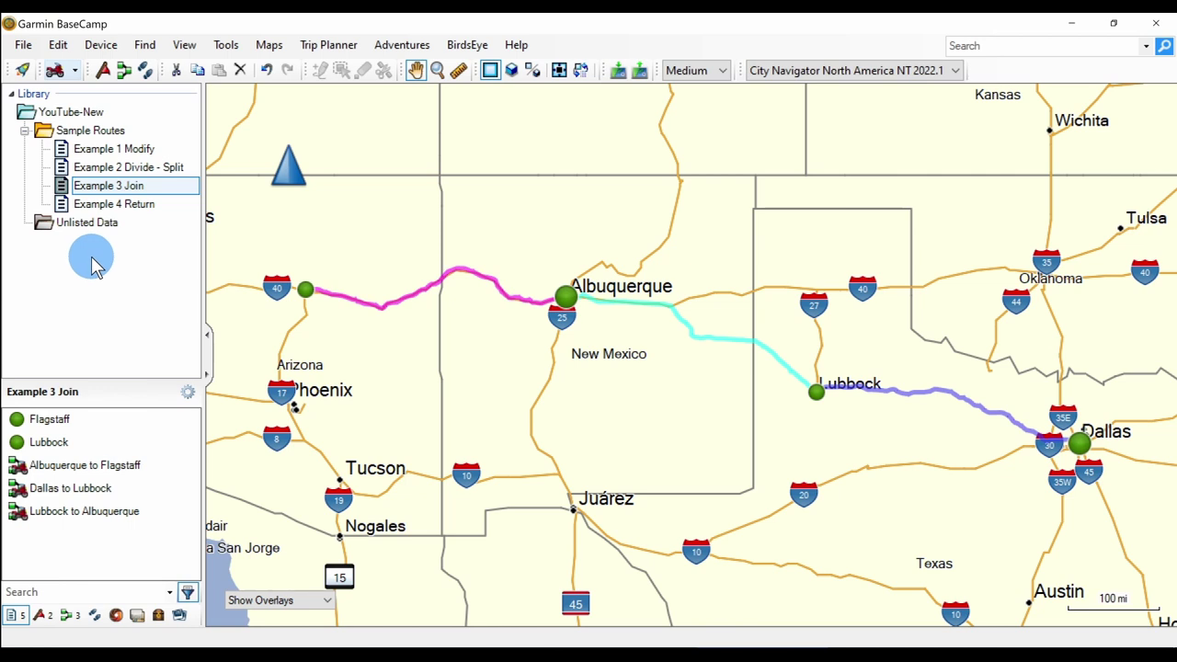
- Select the three Example 3 Join routes and join them into one
left_click(27, 469)
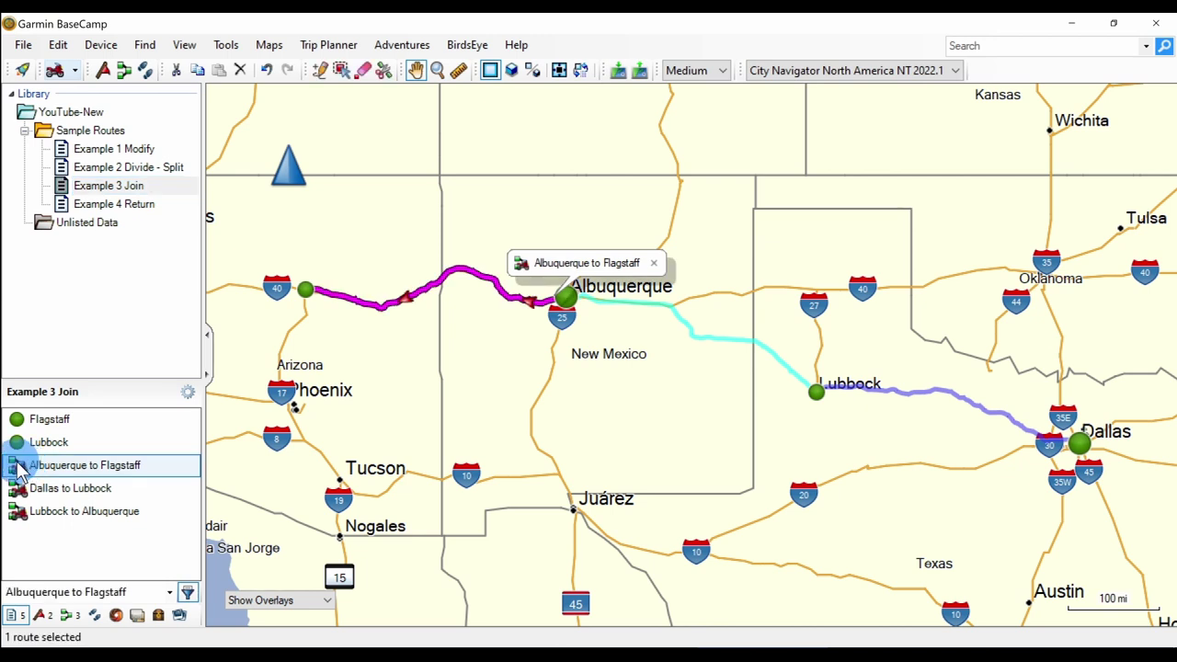
left_click(55, 512, "shift")
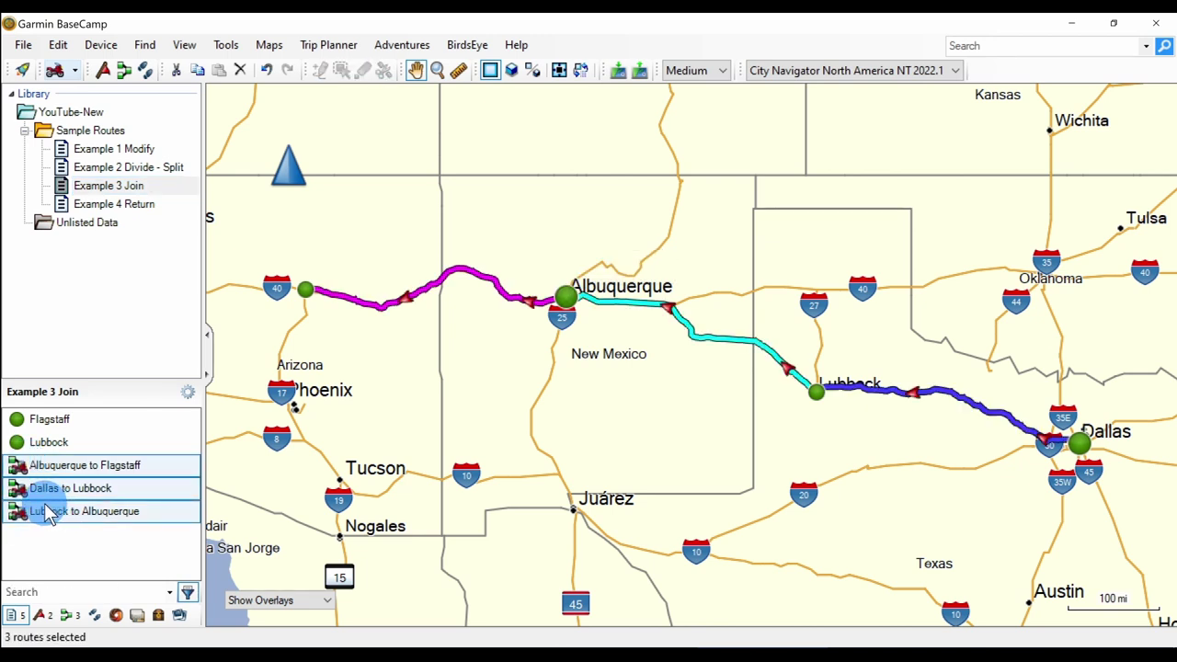
right_click(91, 473)
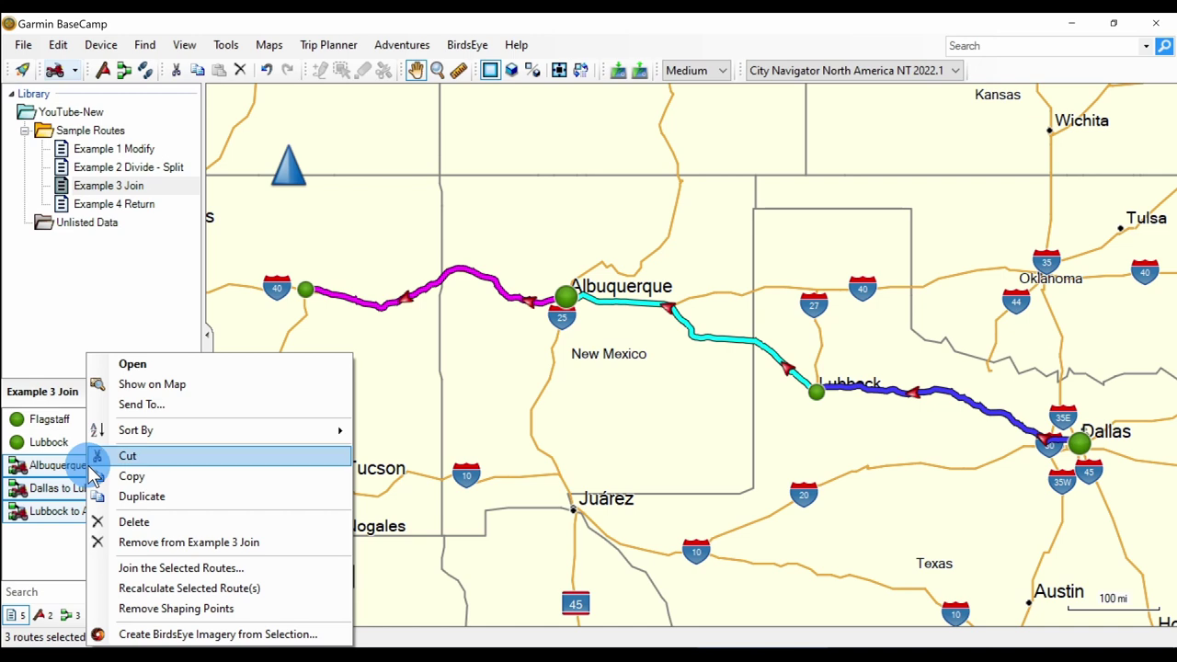
left_click(150, 568)
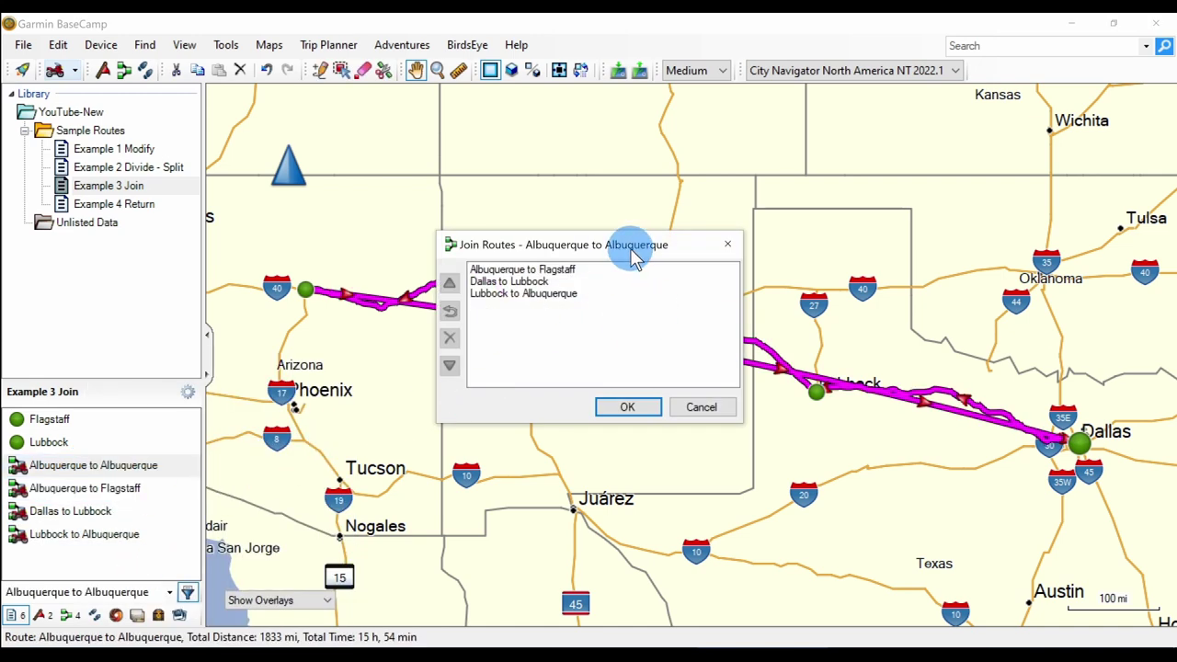
- Order the legs Dallas to Lubbock first, Lubbock to Albuquerque second, and confirm the join
left_click_drag(633, 256, 519, 405)
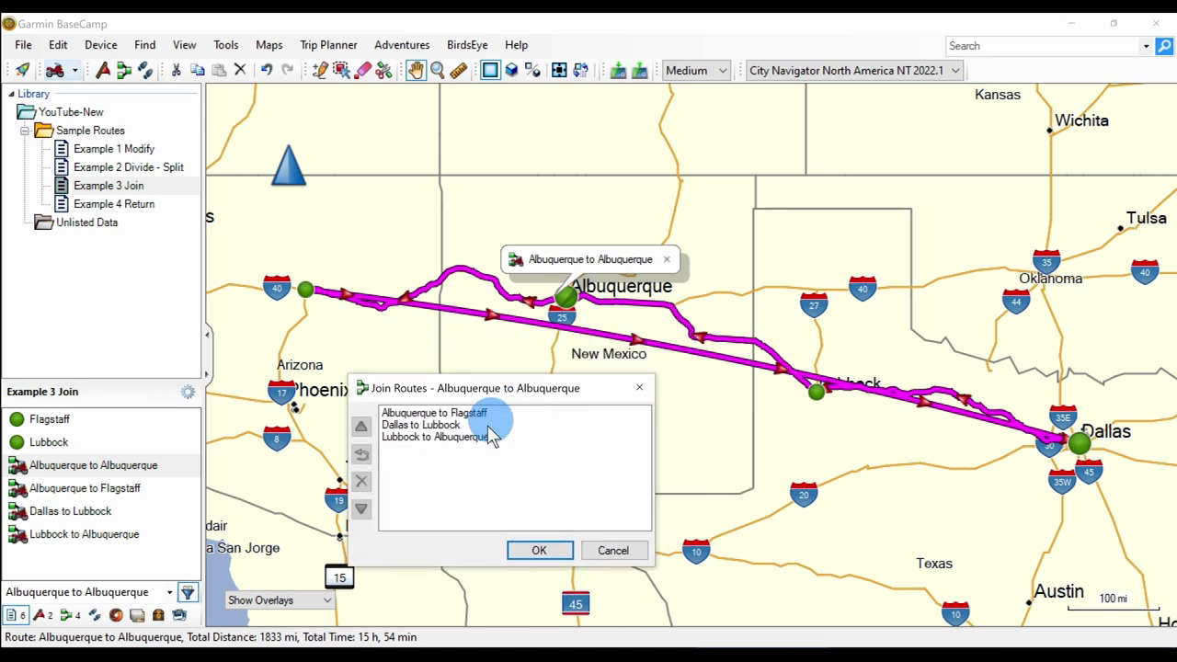
left_click(429, 427)
left_click(429, 432)
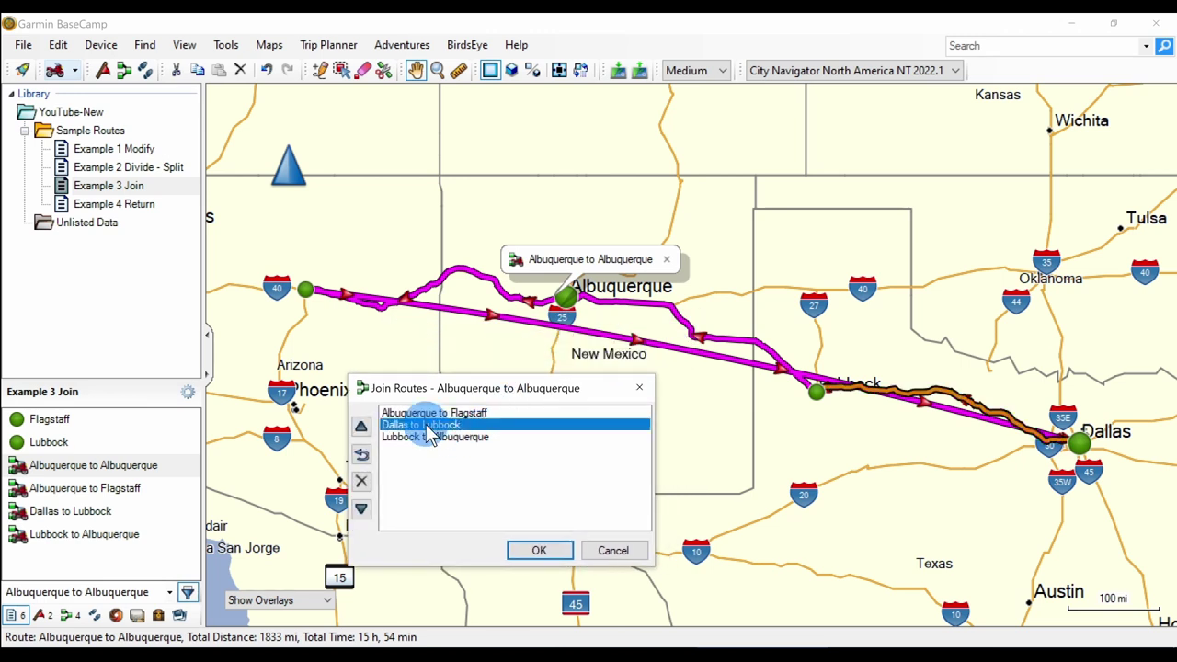
left_click(362, 427)
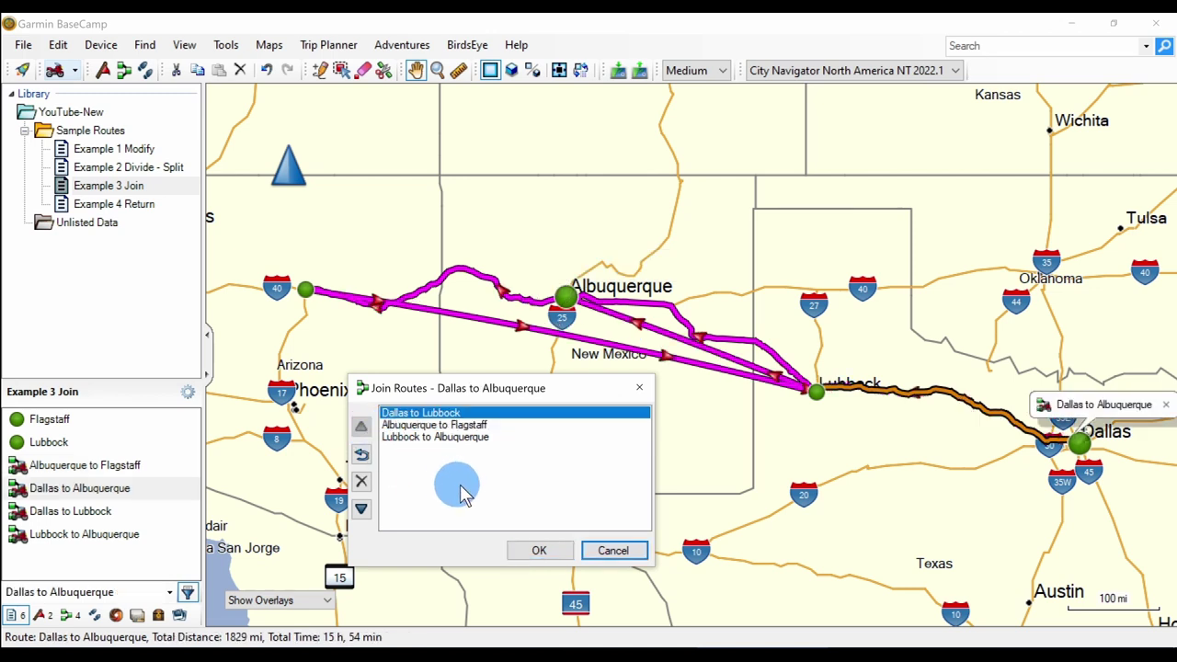
left_click(429, 438)
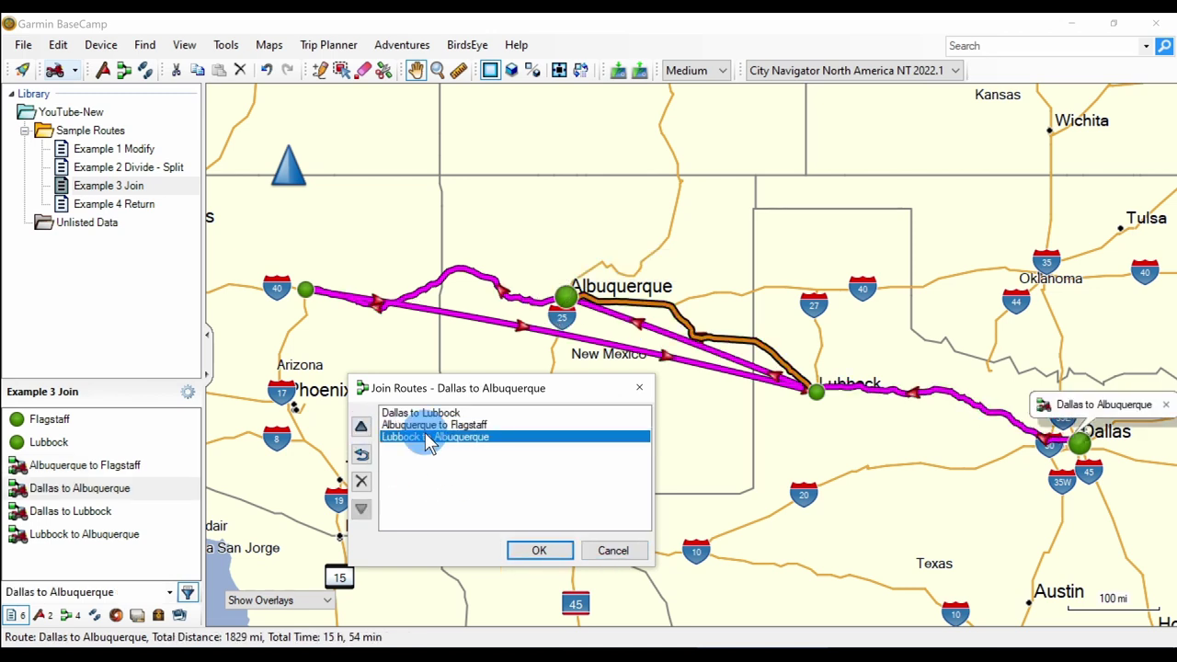
left_click(363, 427)
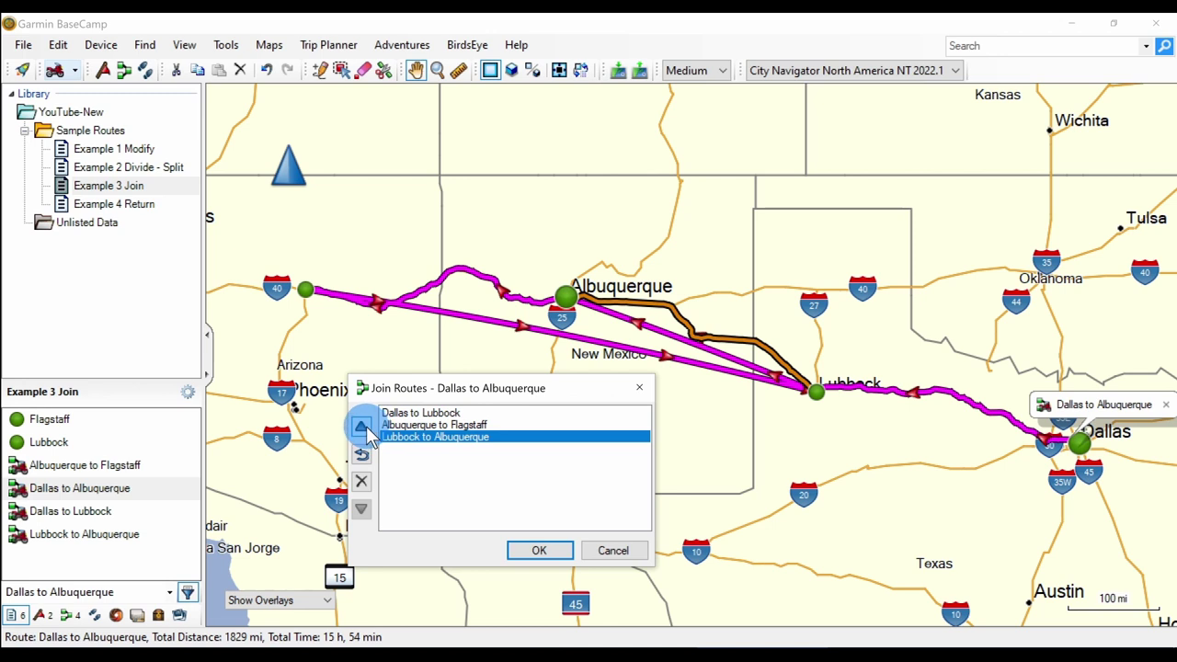
left_click(538, 551)
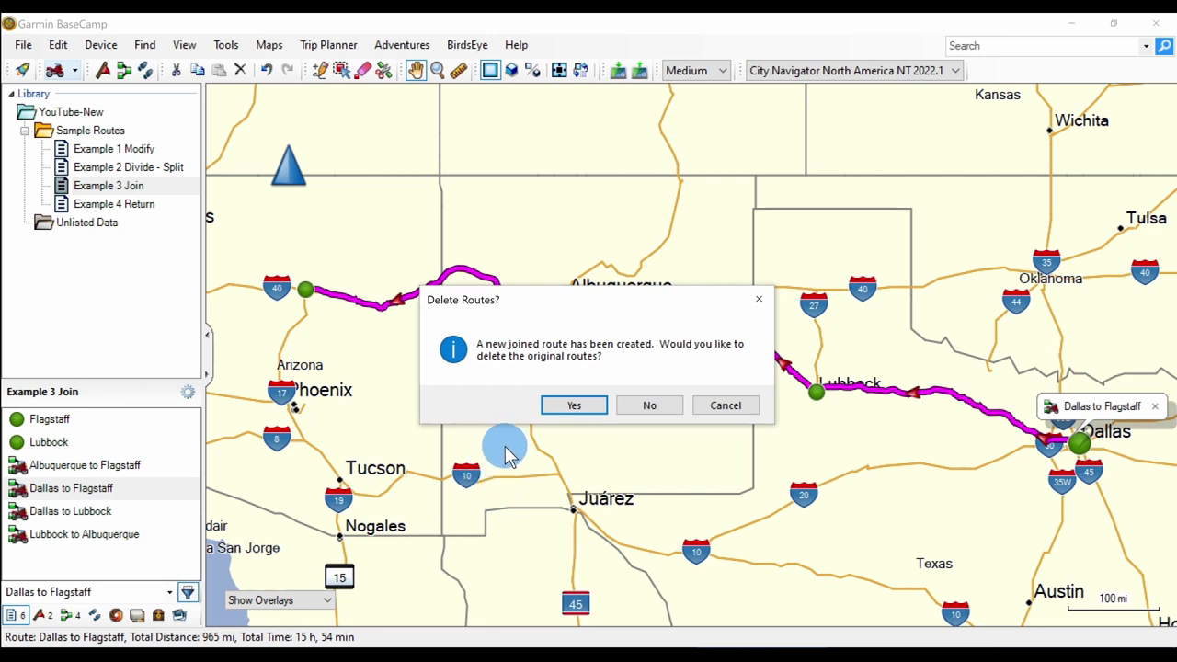
- Answer Yes to the Delete Routes prompt, then open and dismiss Albuquerque to Flagstaff's actions
left_click(574, 406)
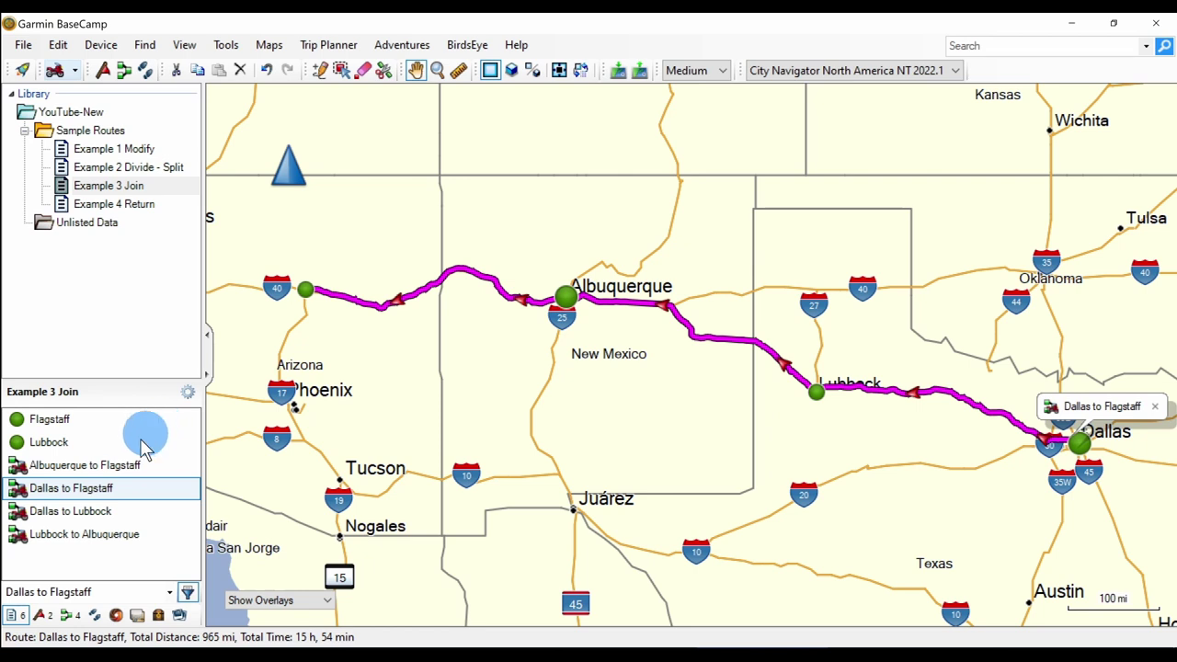
left_click(121, 464)
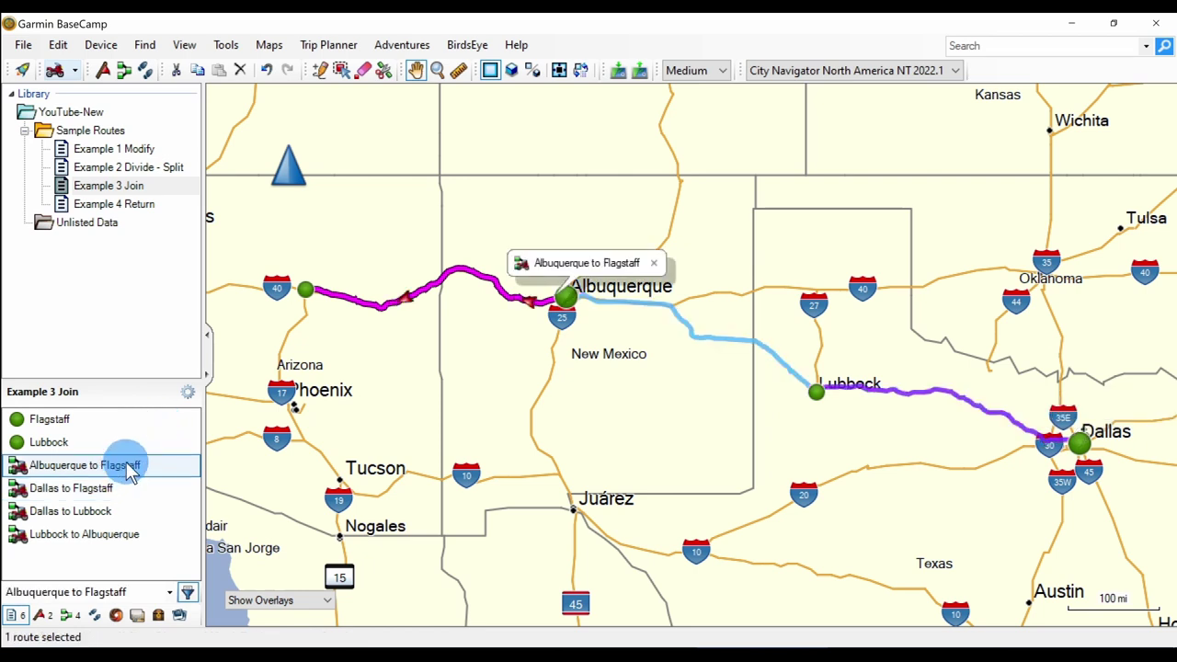
right_click(131, 468)
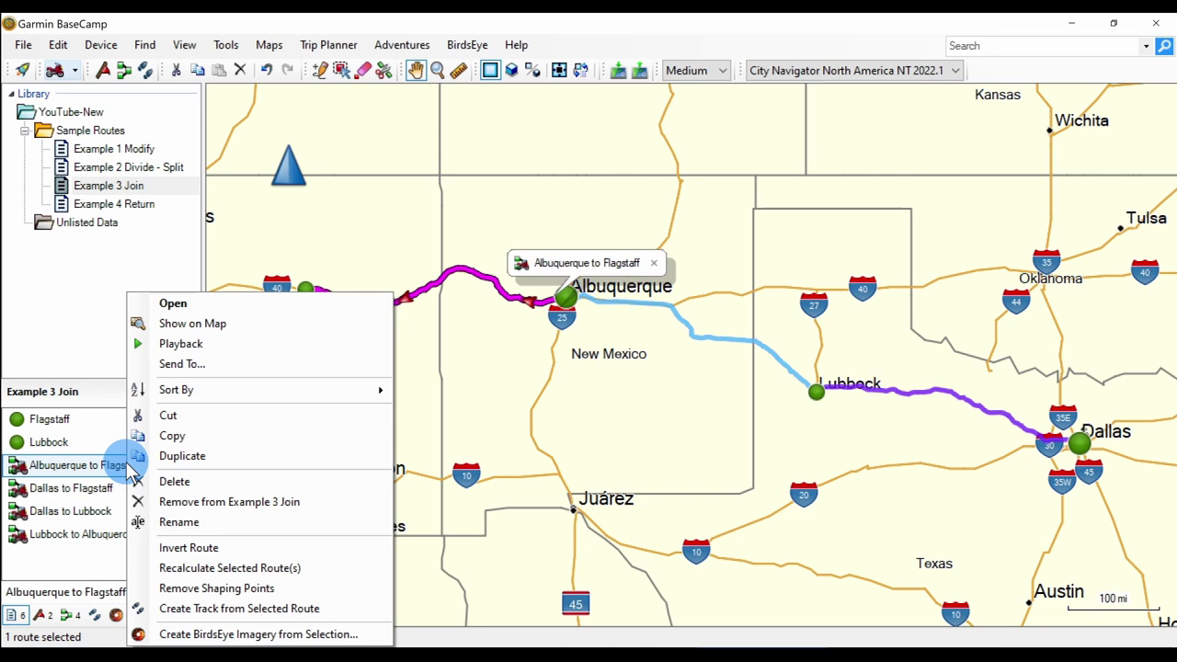
left_click(74, 287)
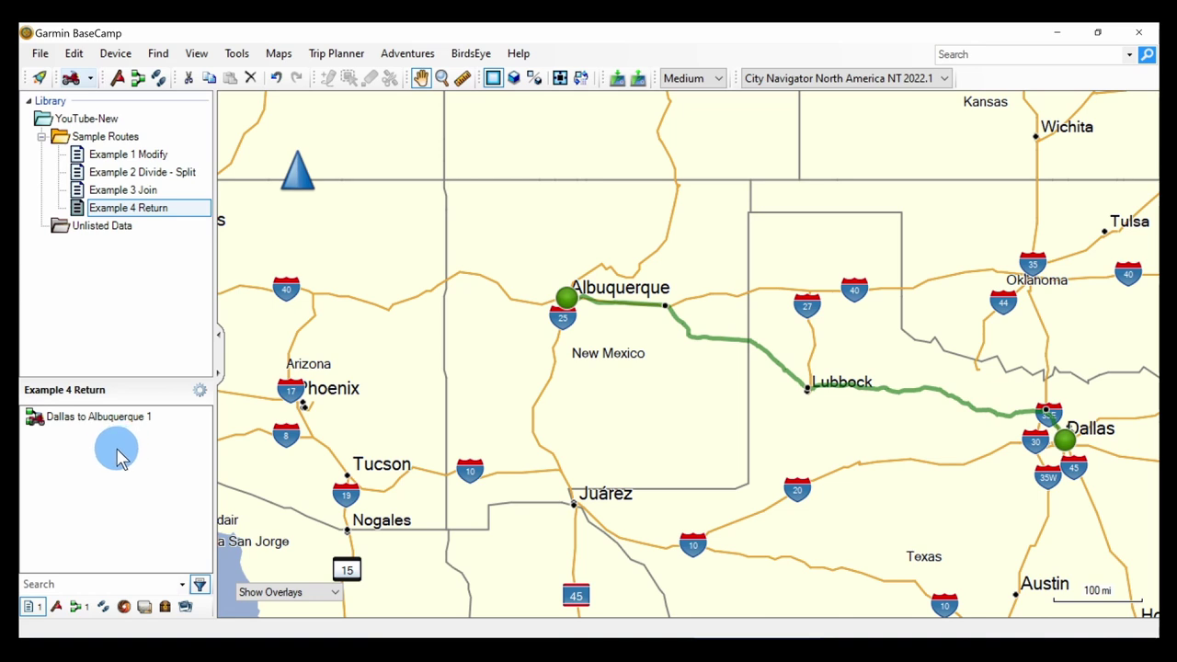
double_click(79, 418)
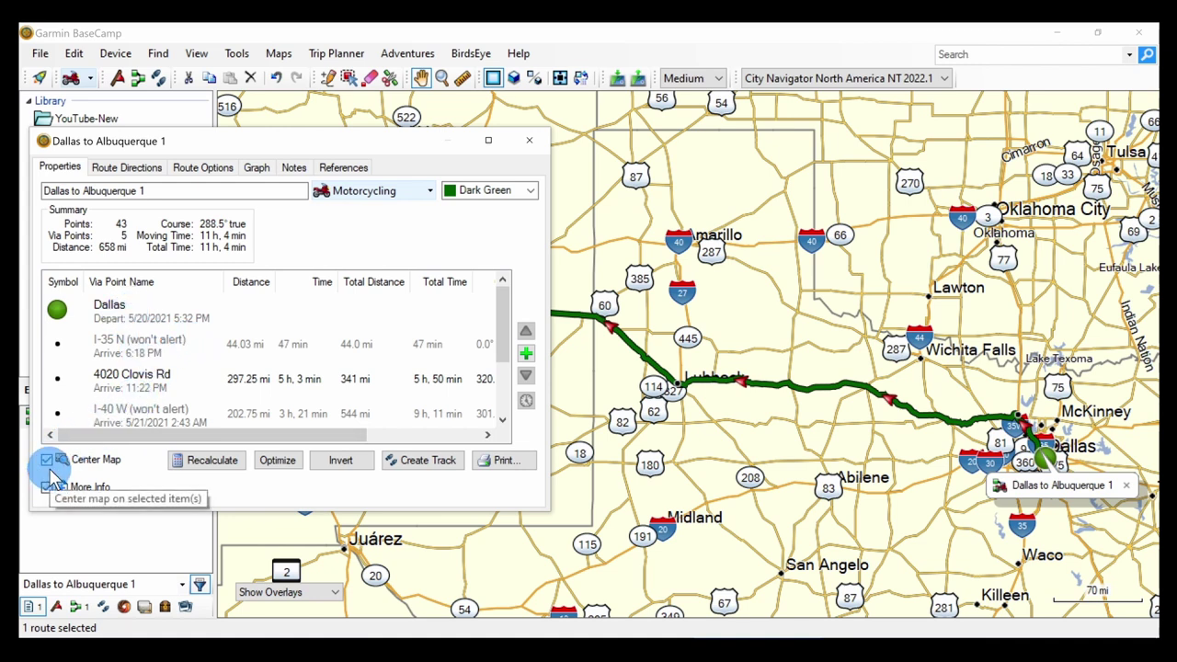
left_click(107, 322)
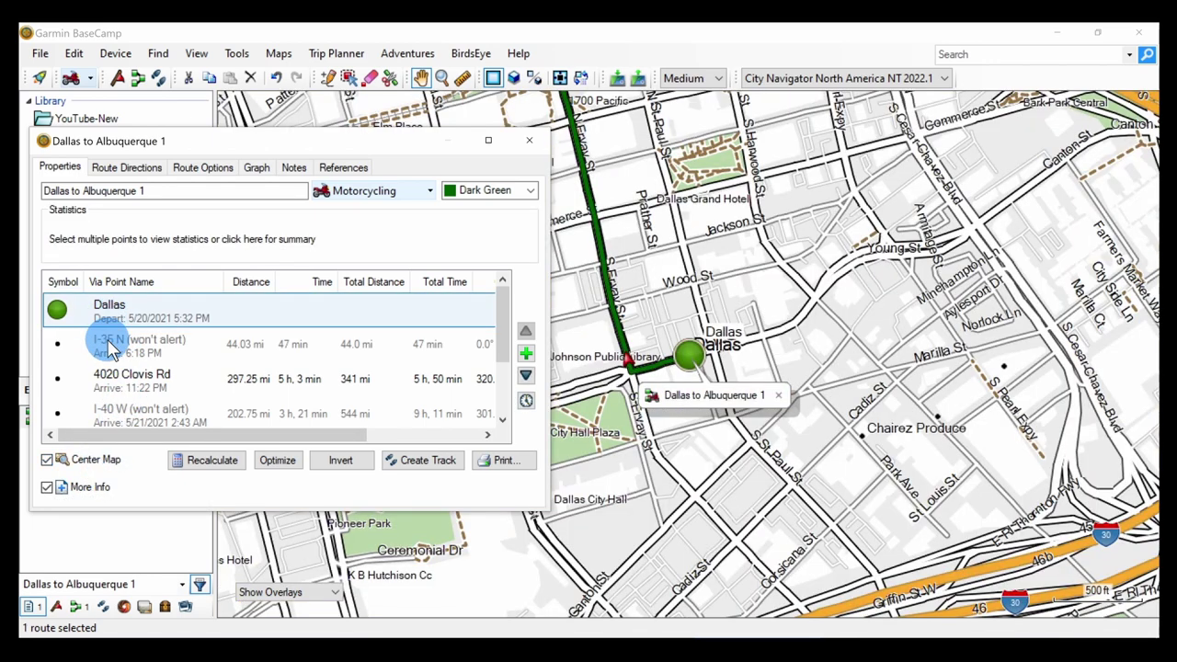
left_click(108, 347)
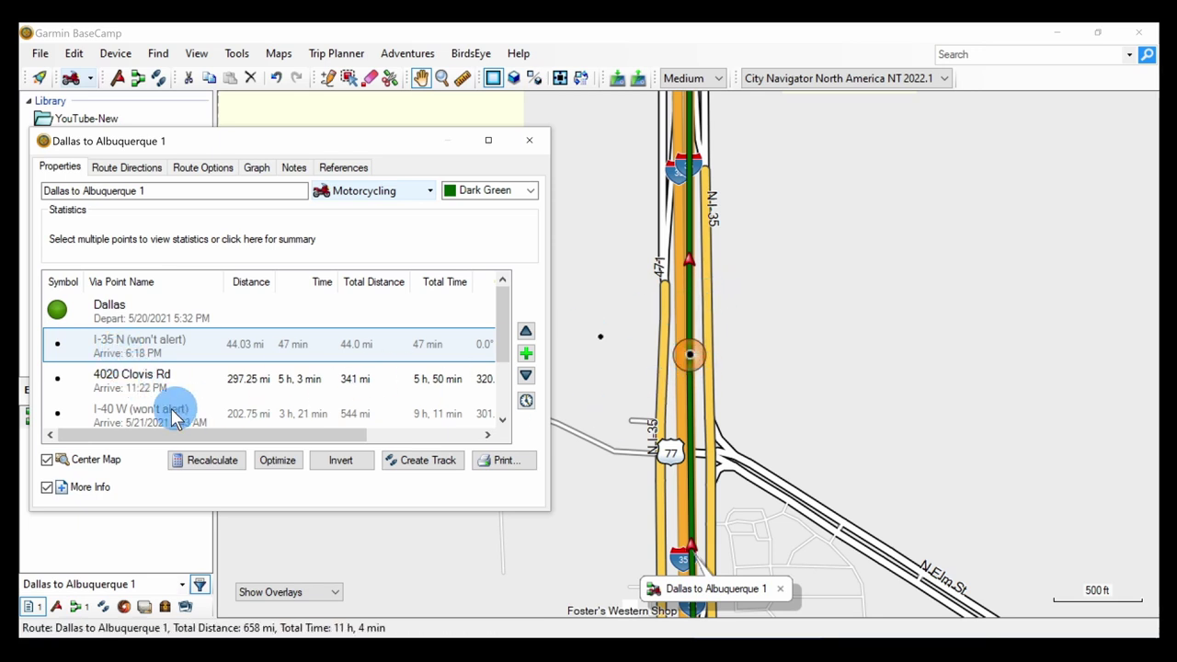
left_click(129, 385)
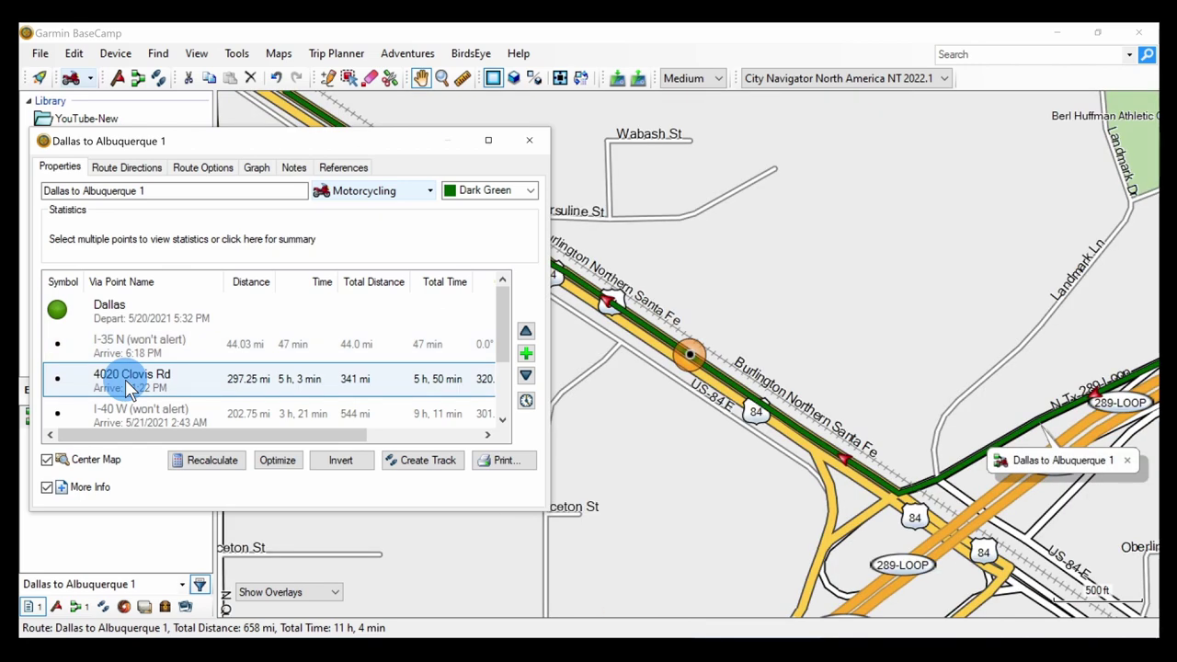
left_click(138, 413)
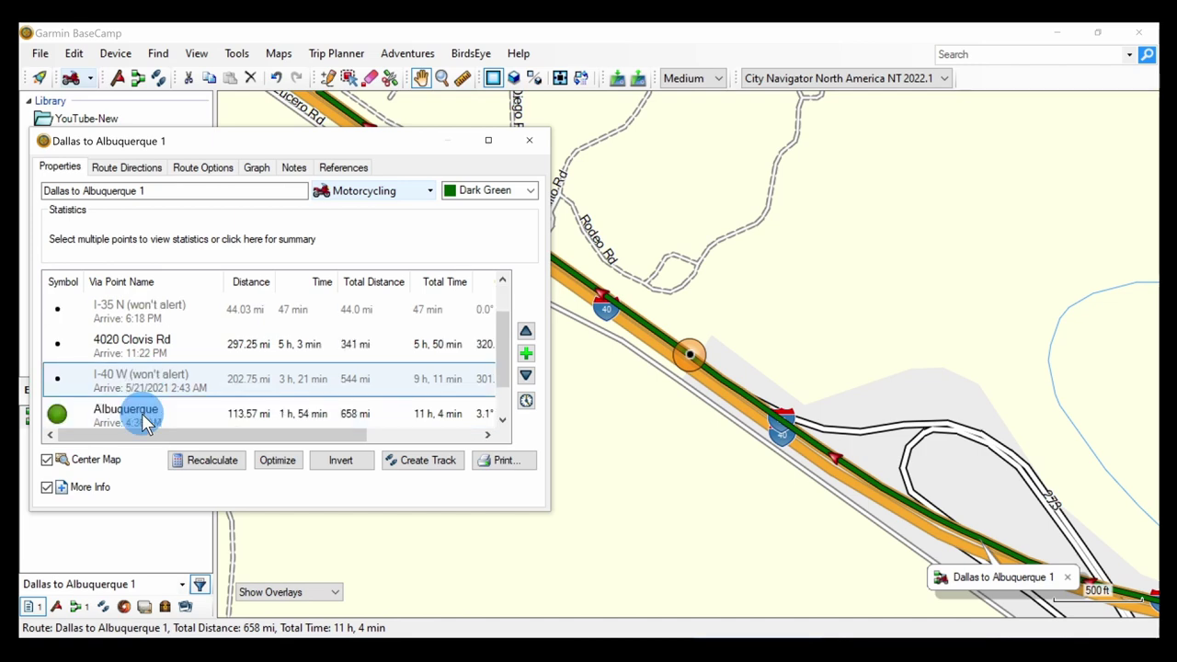
left_click(144, 418)
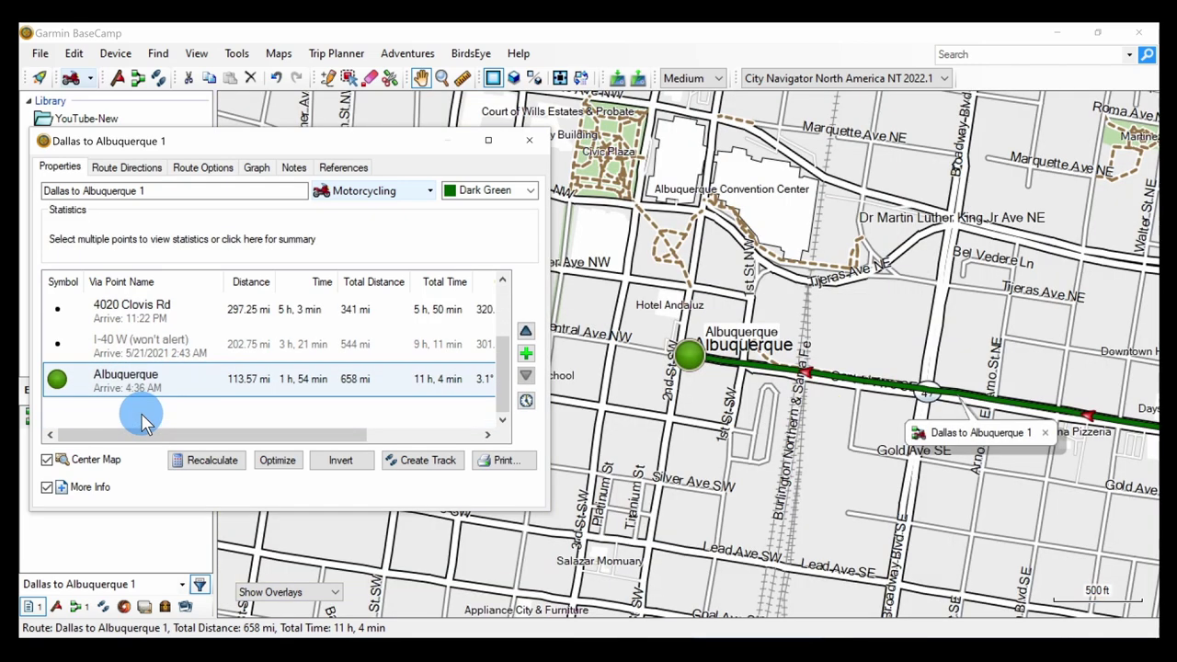
left_click(529, 142)
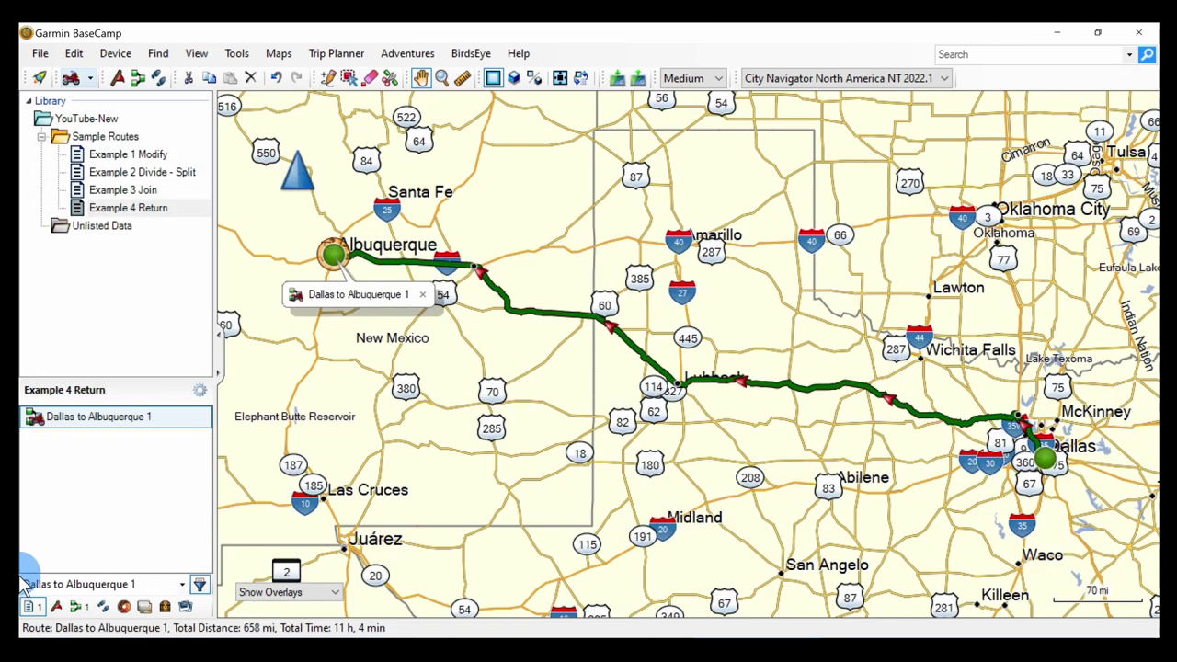
- Duplicate Dallas to Albuquerque 1 without its waypoints, keeping the copy's name Dallas to Albuquerque
right_click(101, 429)
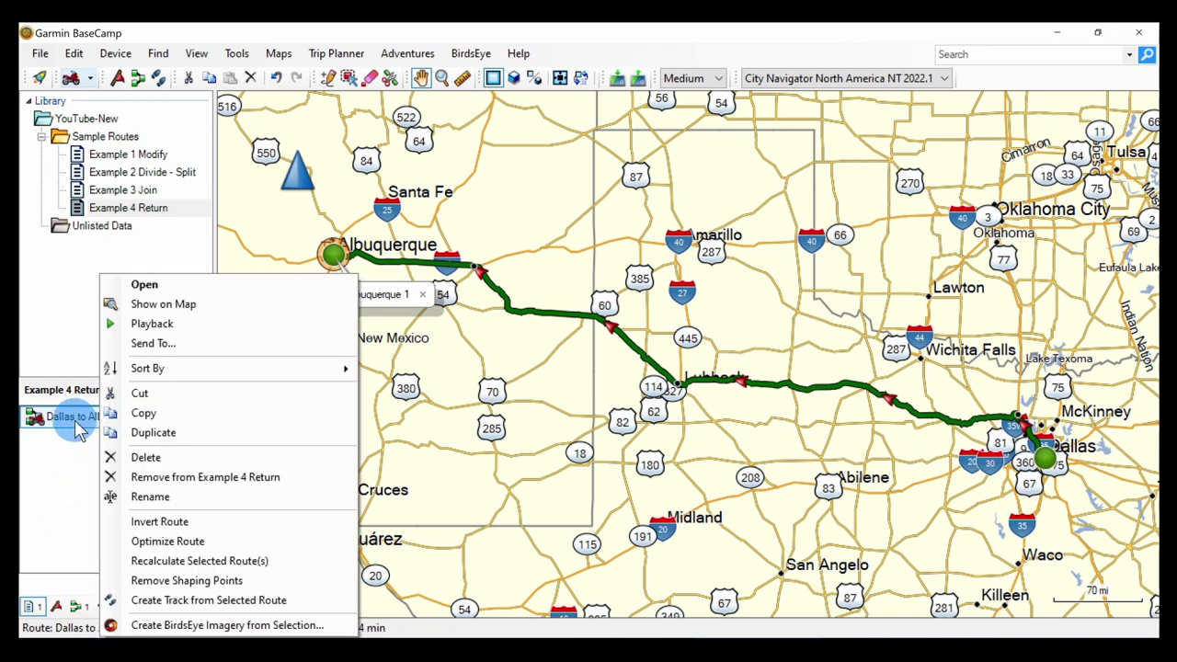
left_click(144, 439)
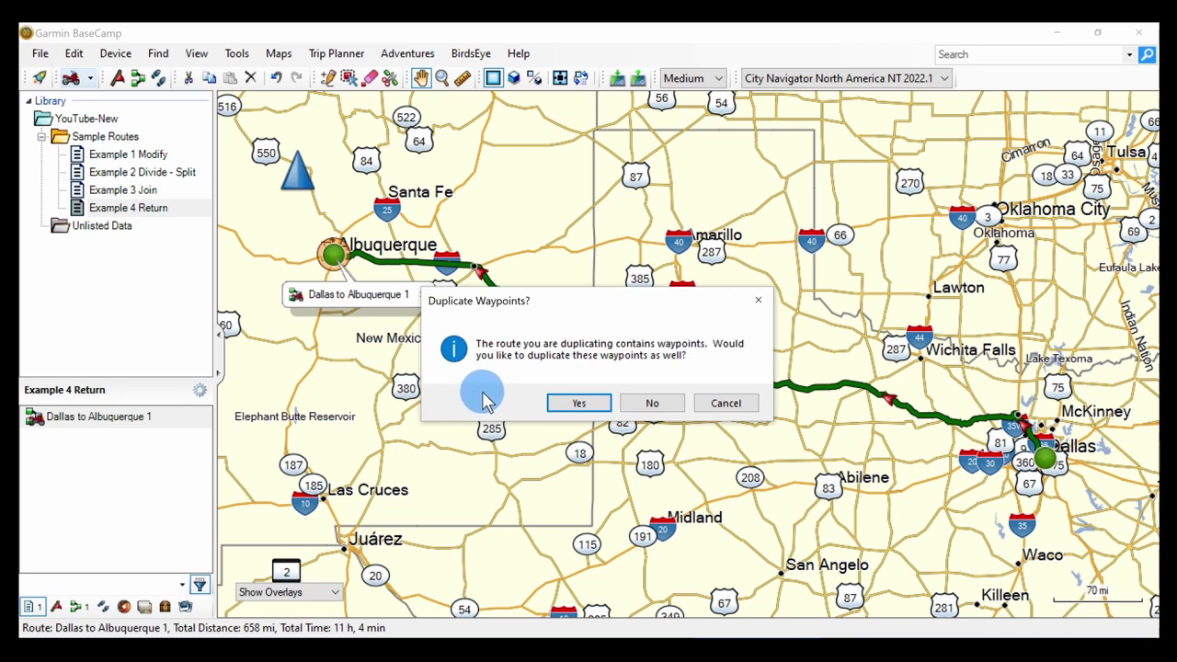
left_click(654, 405)
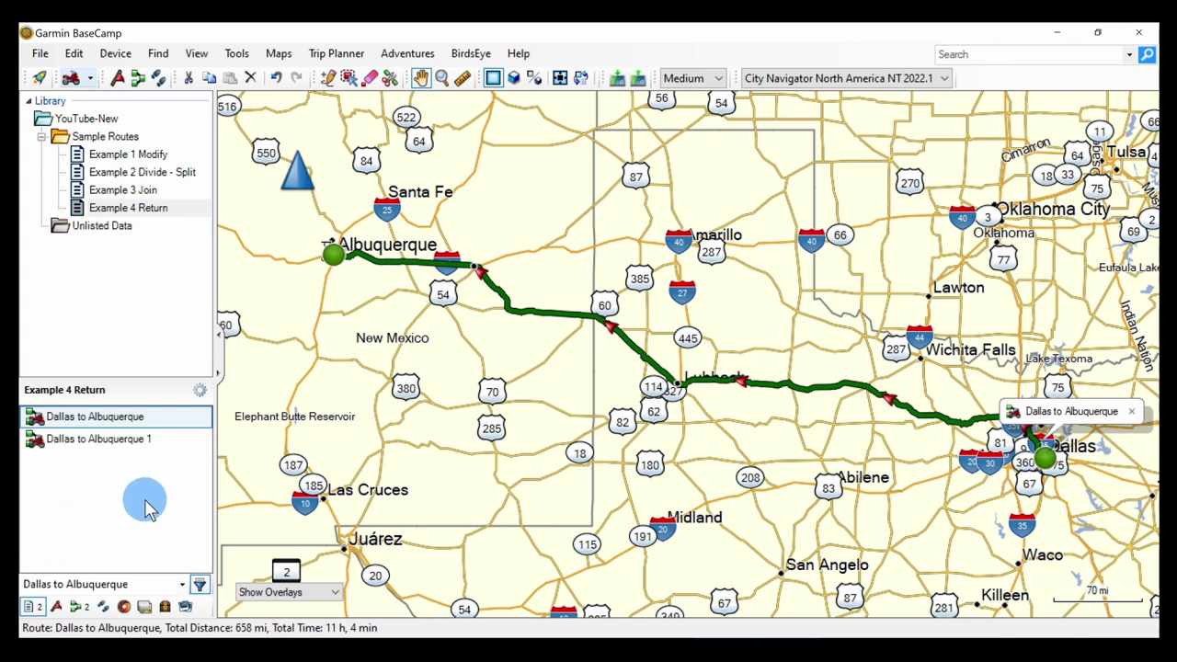
left_click(73, 418)
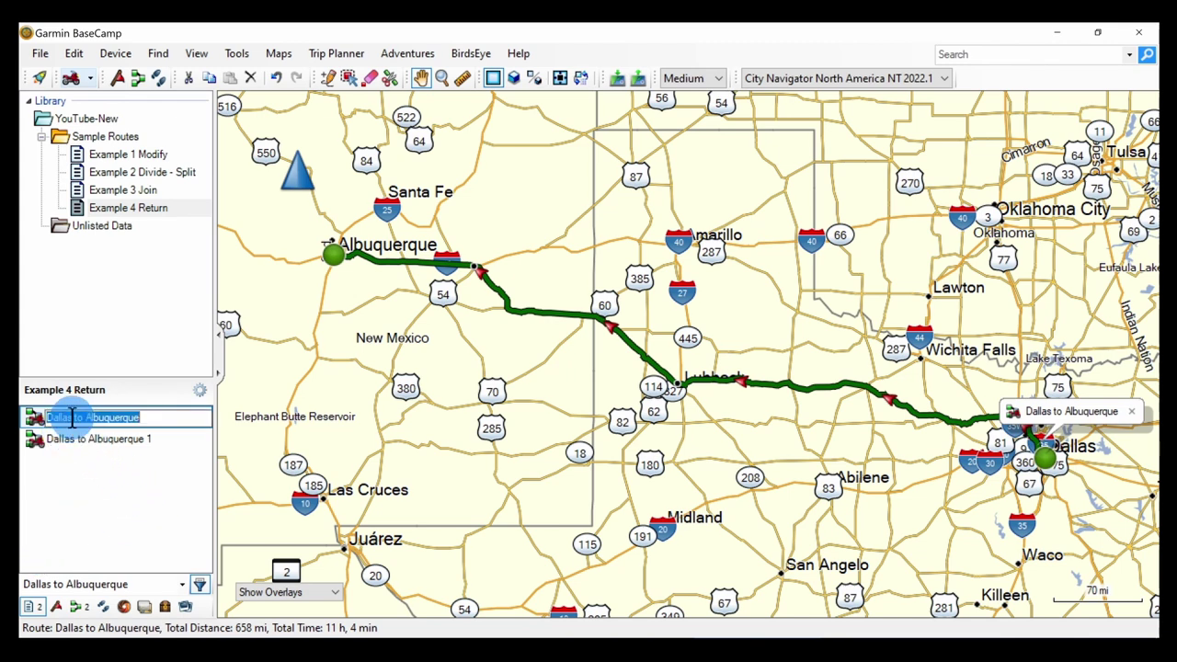
left_click(35, 421)
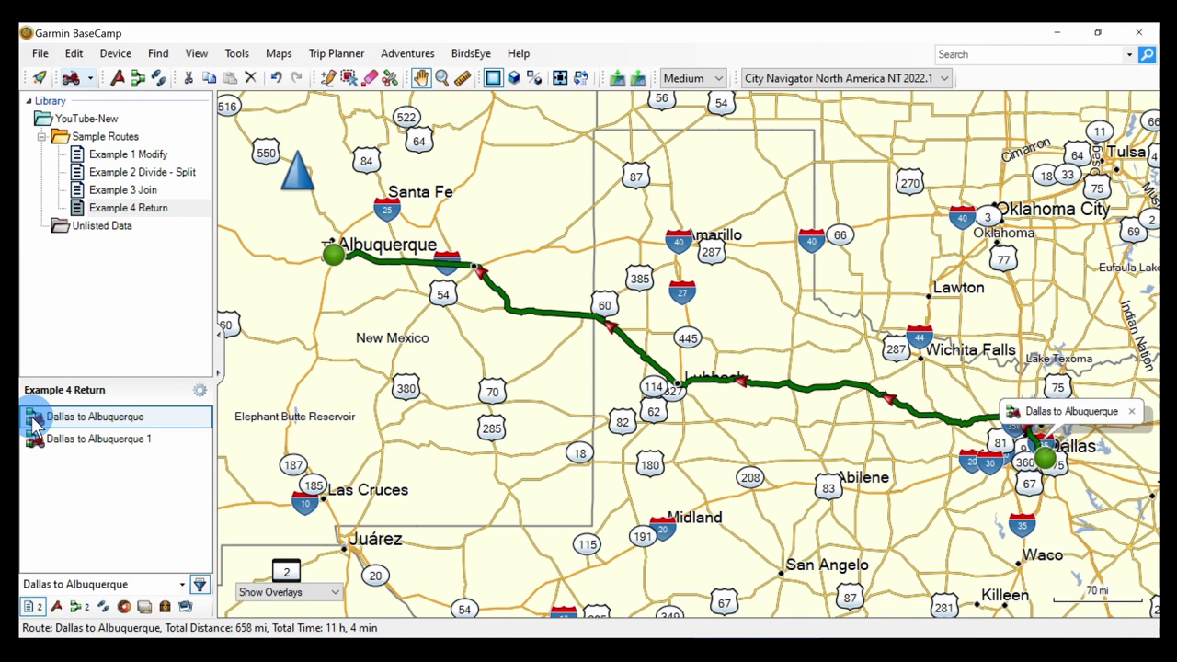
- Reverse the duplicated route into Albuquerque to Dallas
right_click(34, 423)
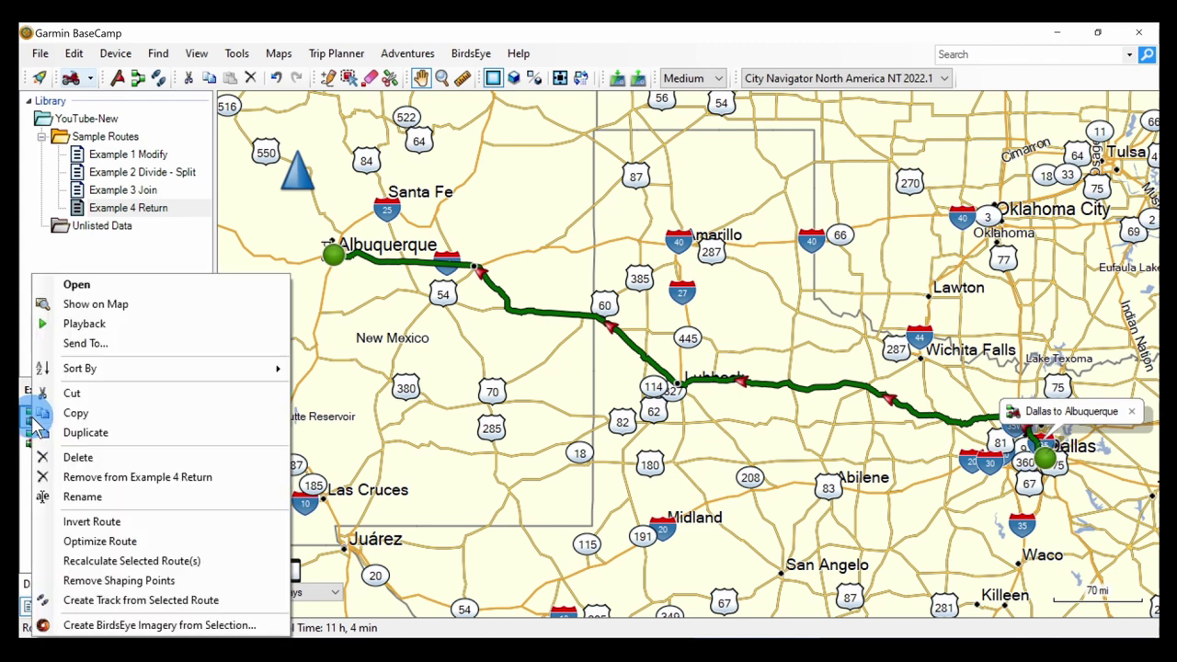
left_click(91, 521)
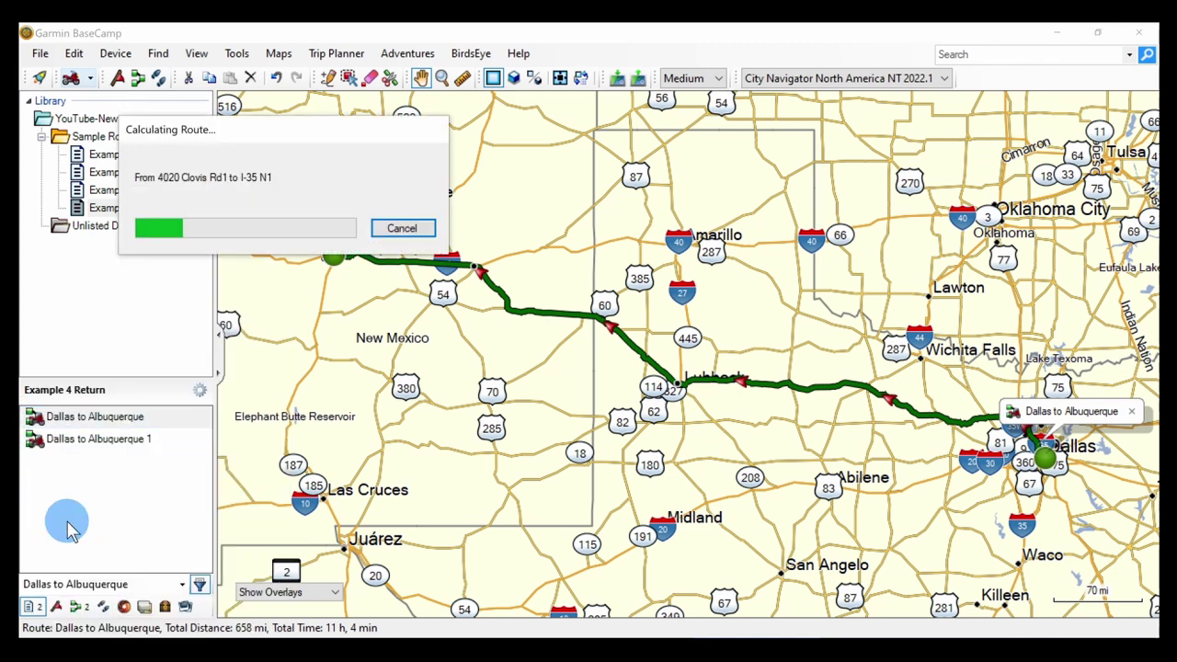
left_click(34, 421)
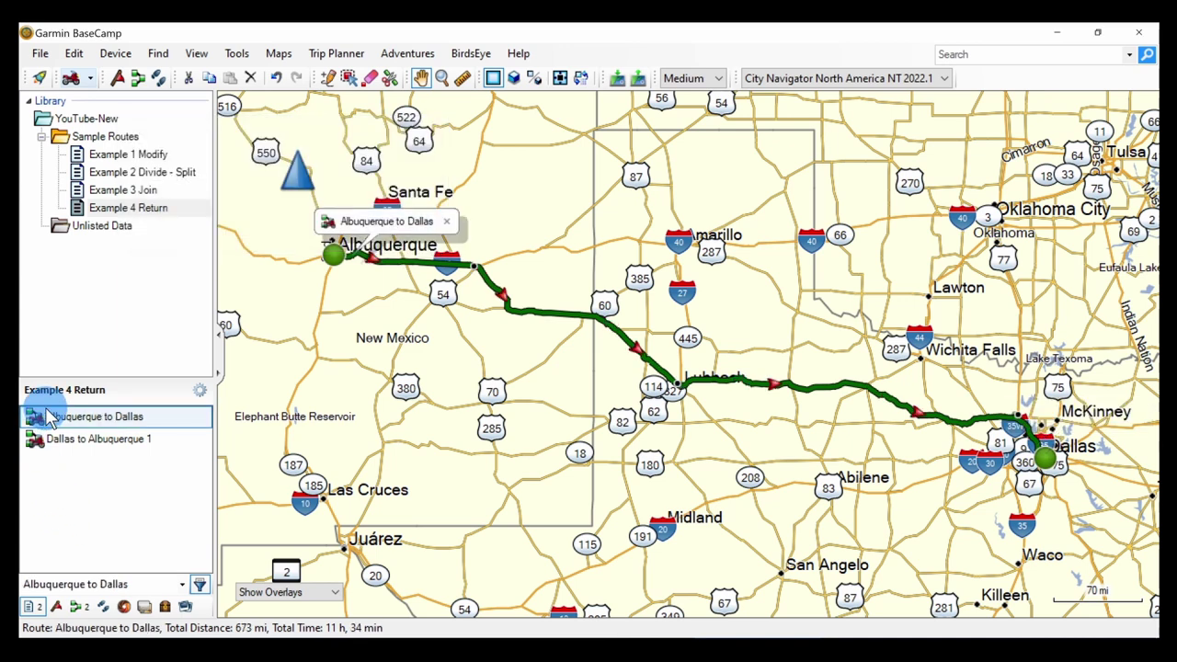
- Change the Albuquerque to Dallas route's colour to Red in its properties
double_click(34, 421)
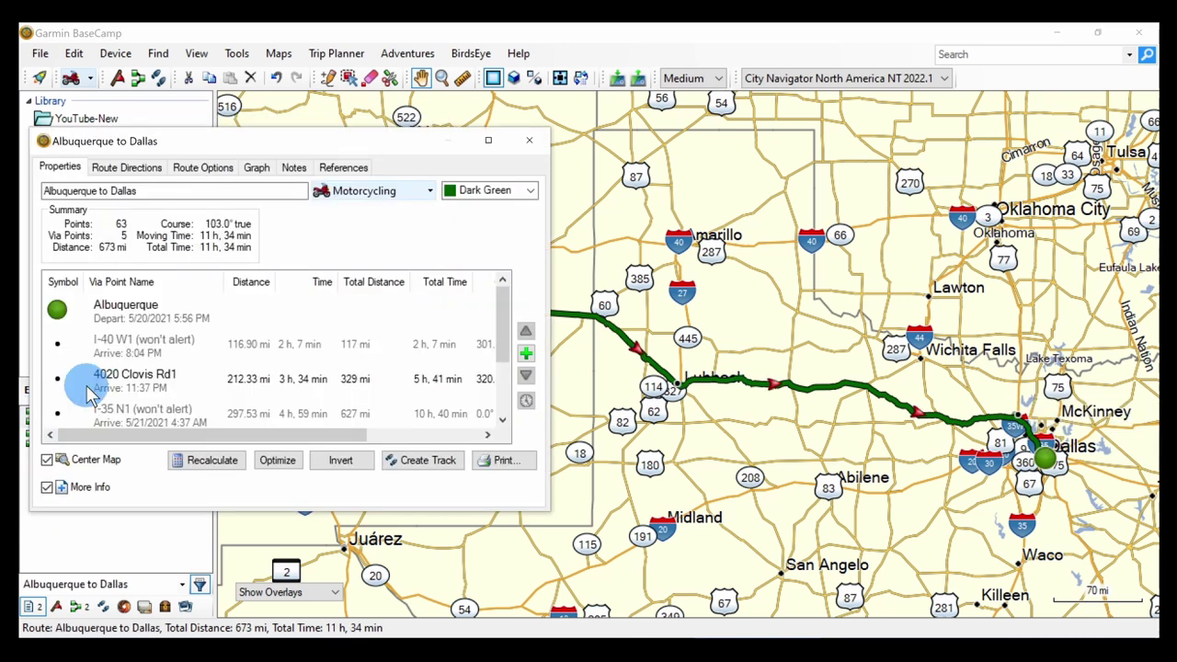
left_click(523, 195)
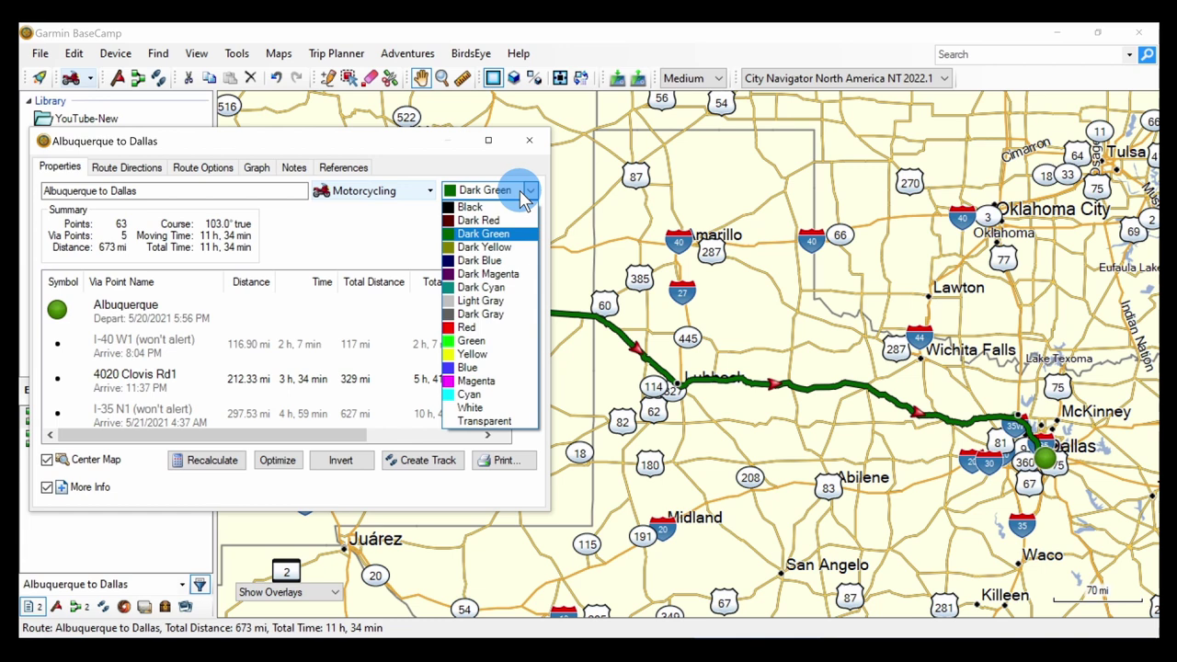
left_click(463, 395)
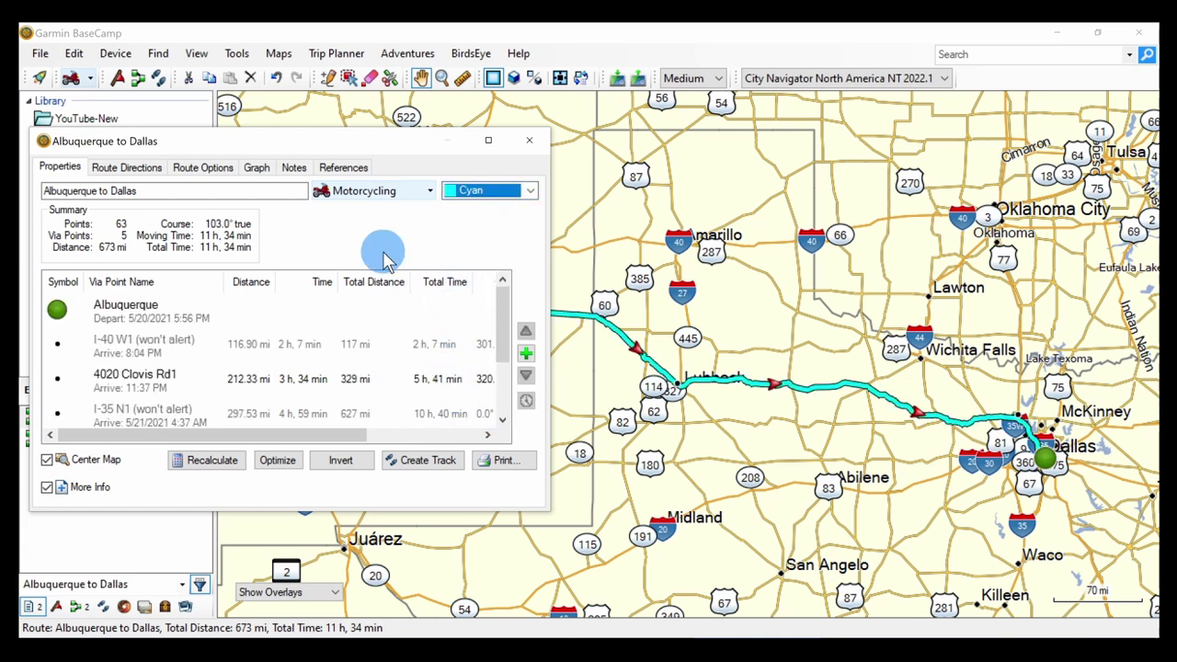
left_click(525, 190)
left_click(495, 261)
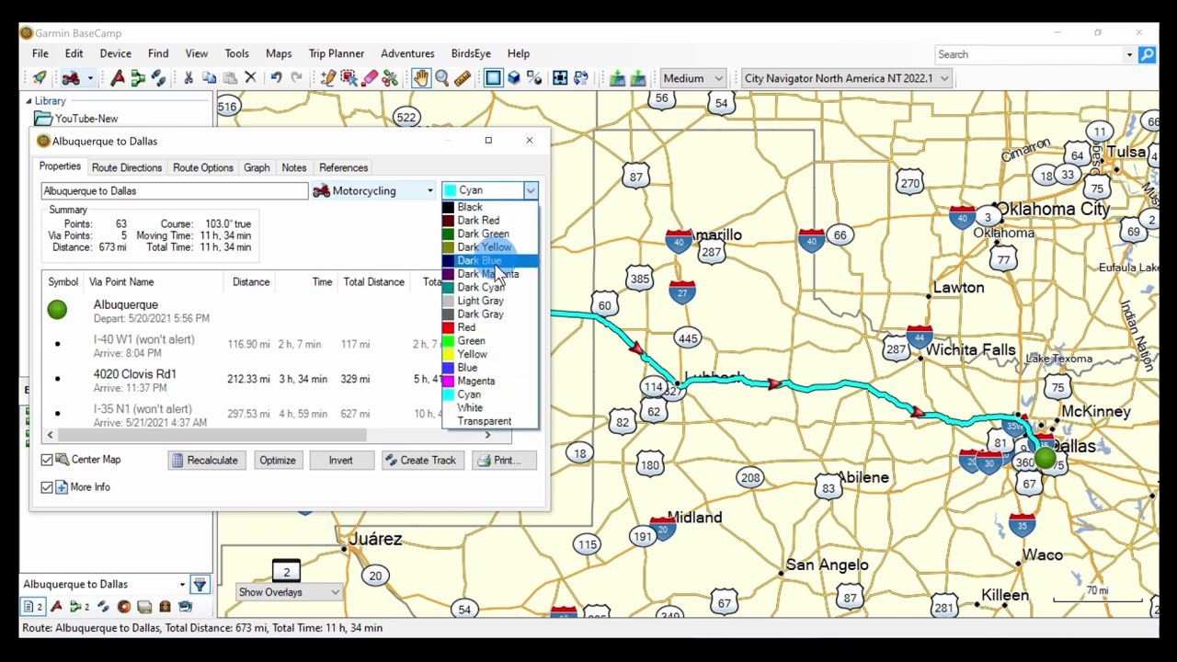
left_click(464, 327)
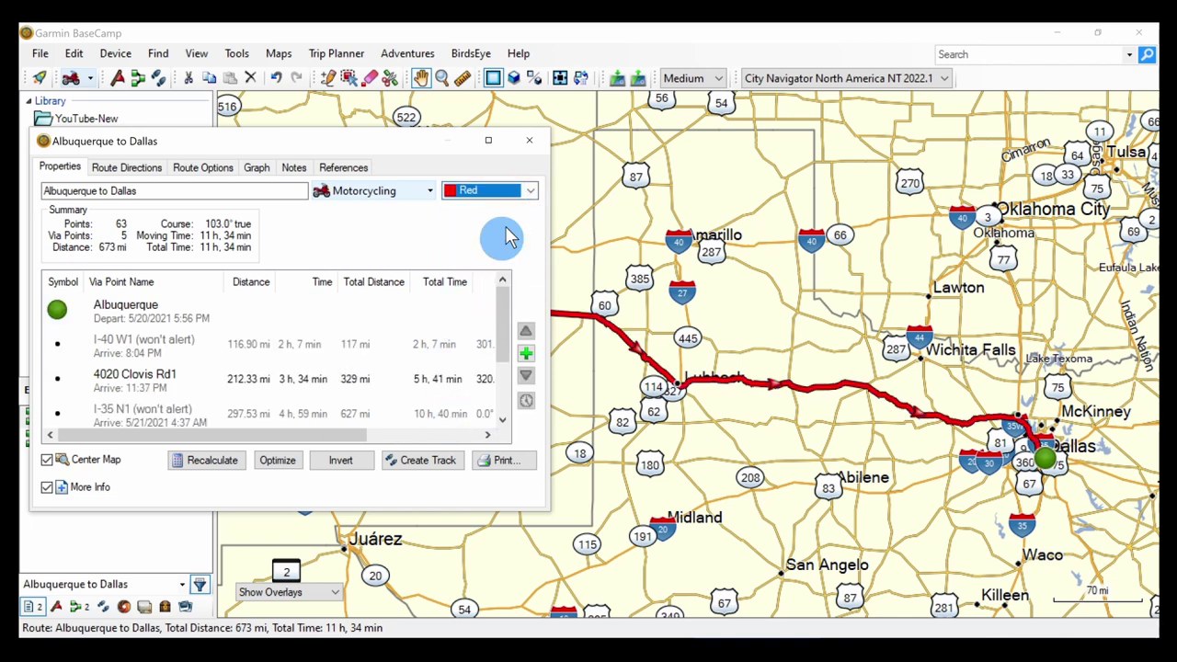
left_click(528, 140)
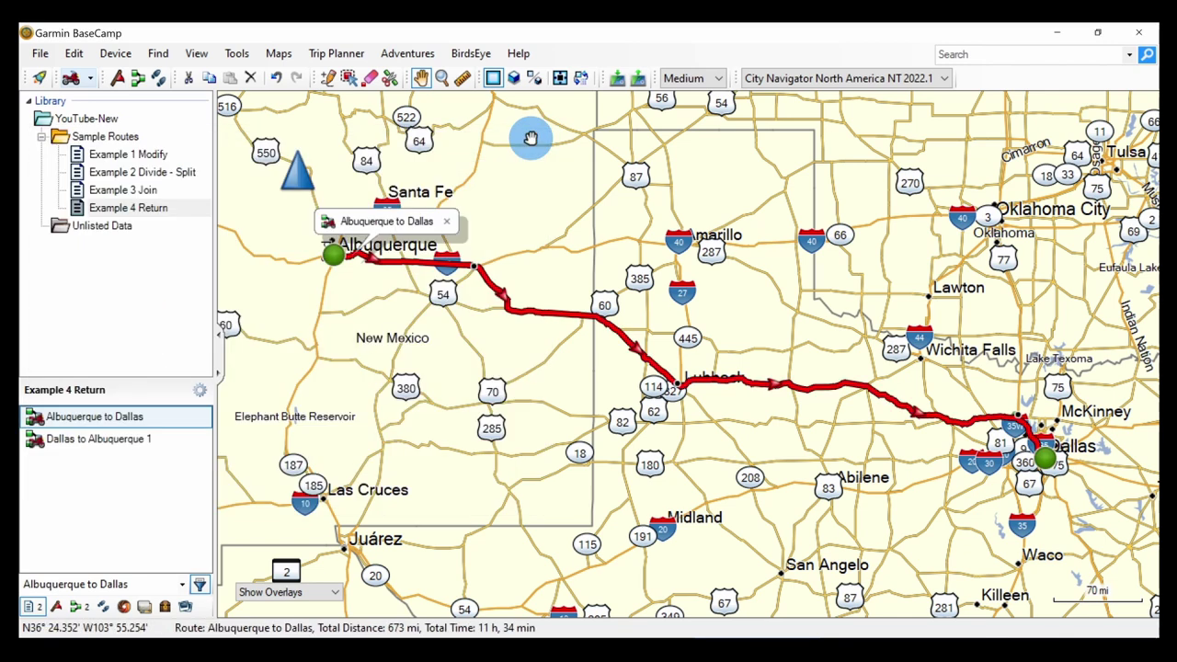
left_click(109, 439)
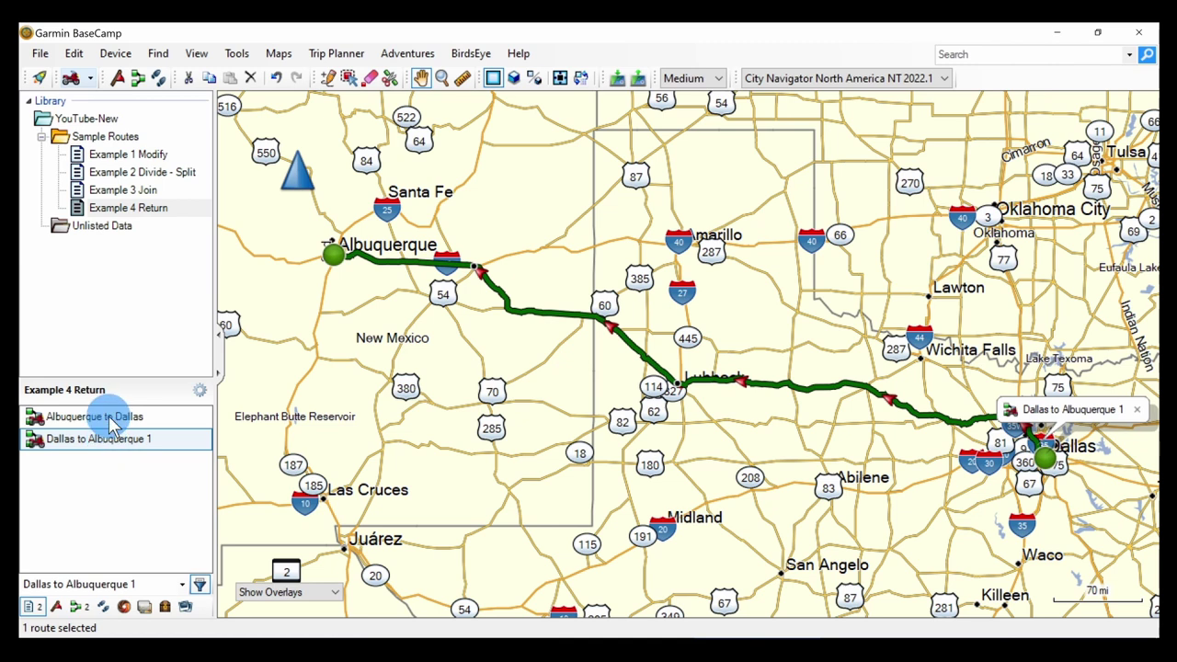
- Open the Albuquerque to Dallas properties and centre the map on Albuquerque, then the I-40 W1 via point
double_click(109, 419)
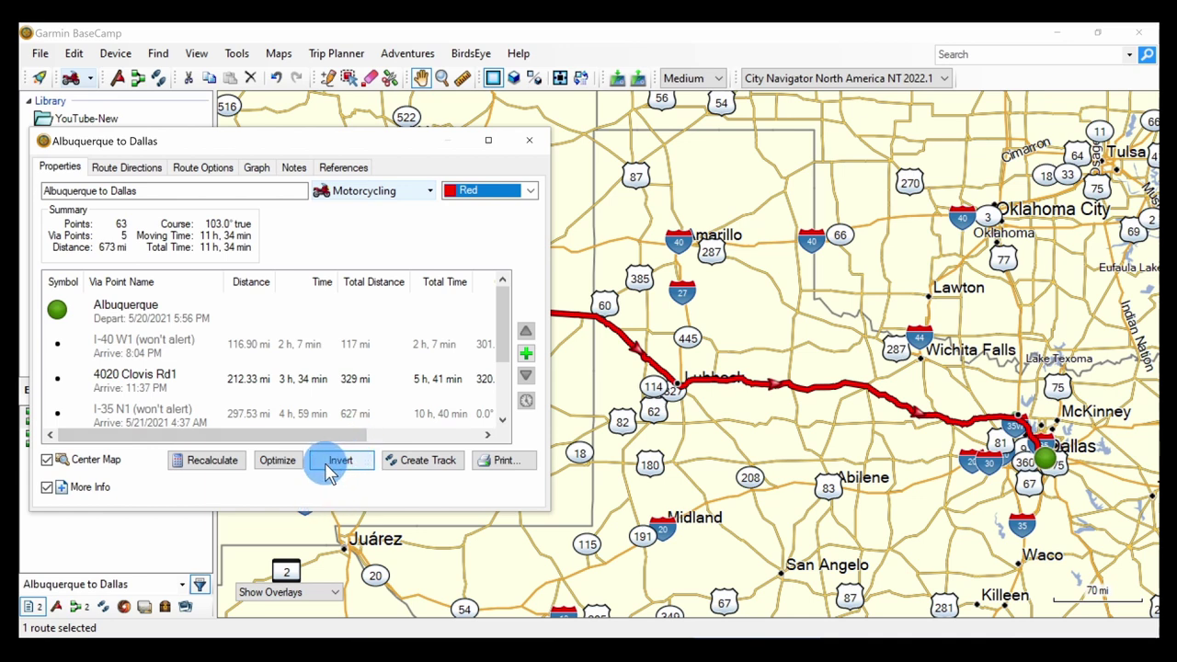
left_click(129, 318)
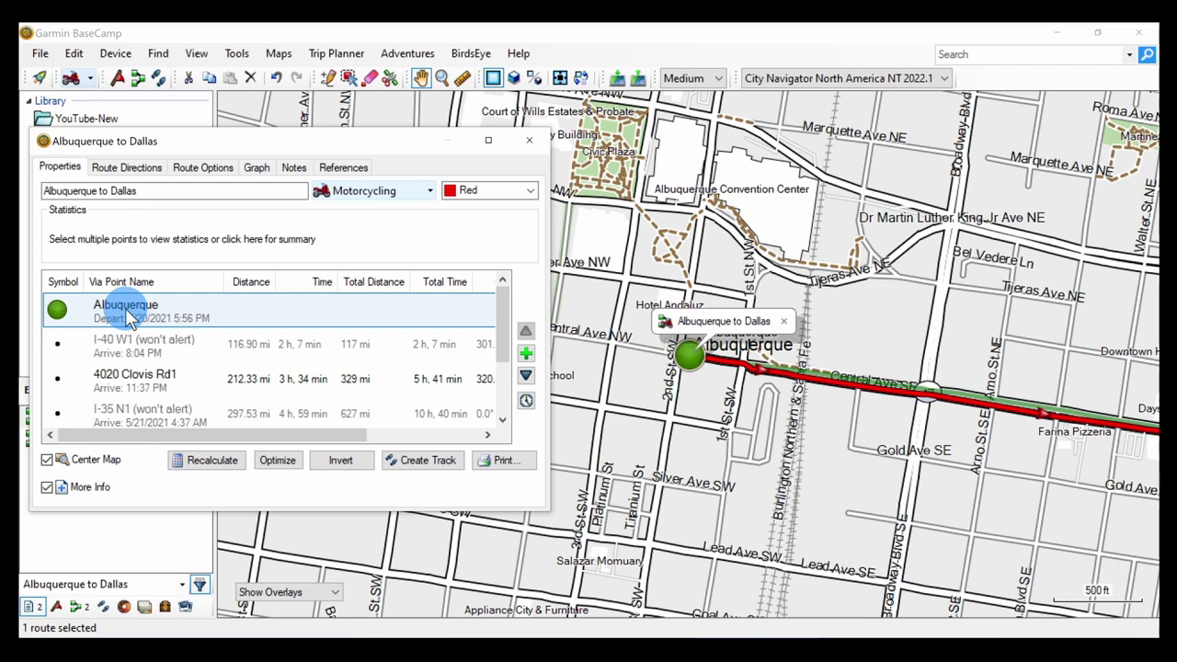
left_click(129, 345)
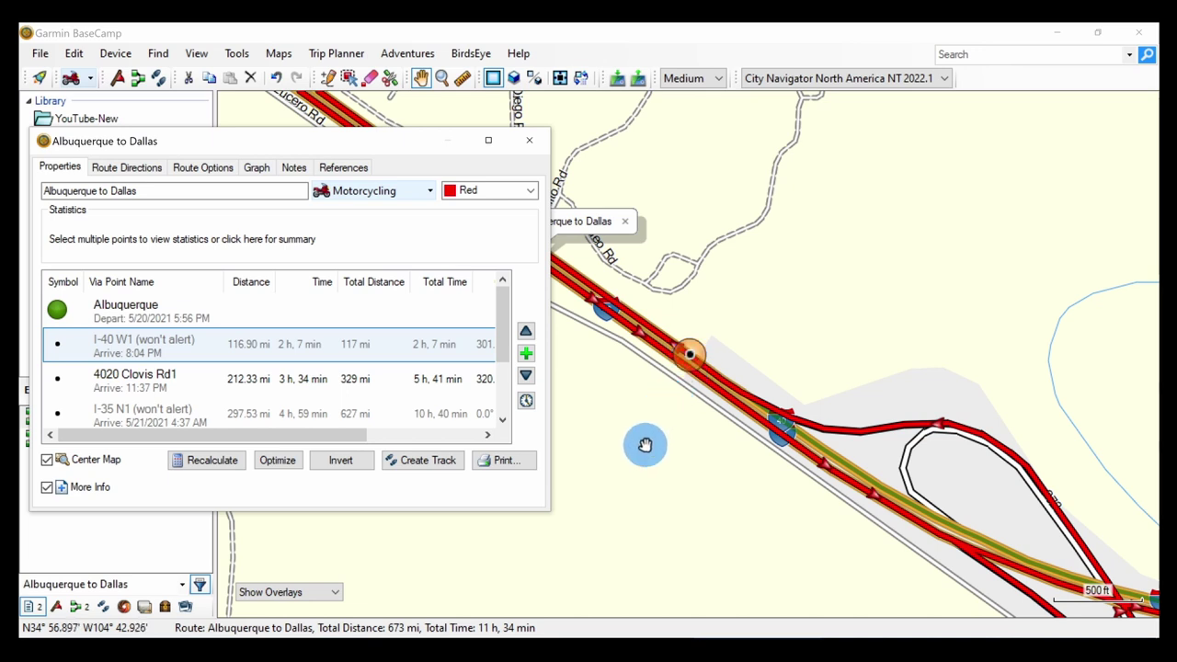
- Drag the I-40 W1 via point along the road and centre on 4020 Clovis Rd1
left_click(349, 80)
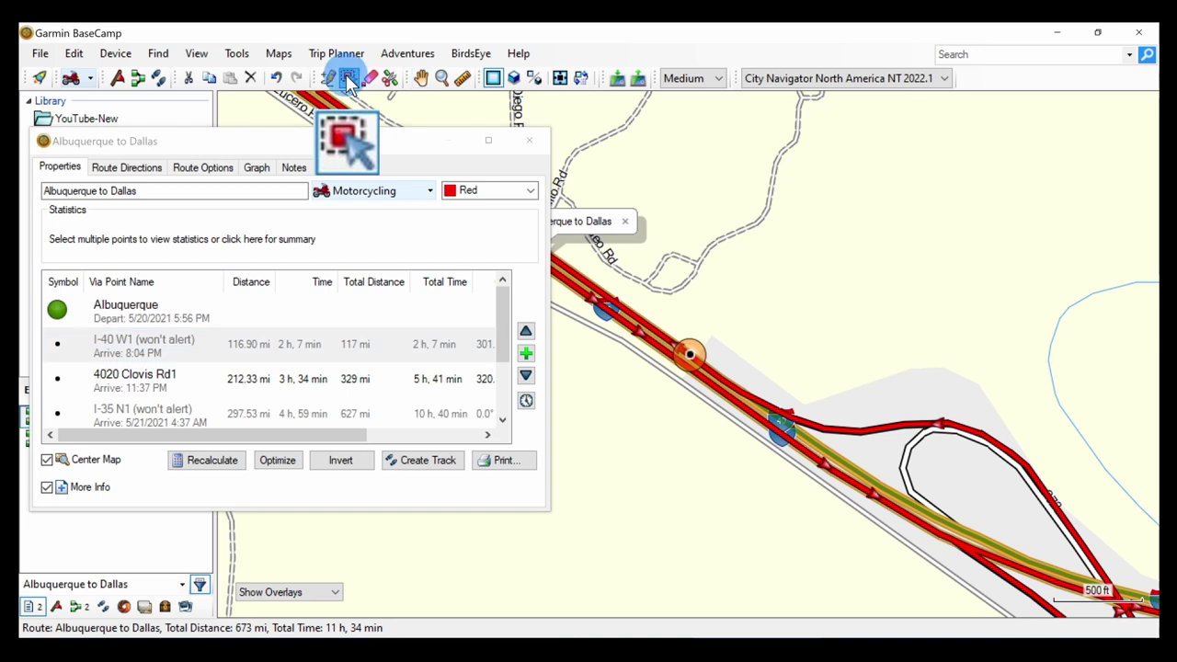
left_click_drag(687, 354, 682, 368)
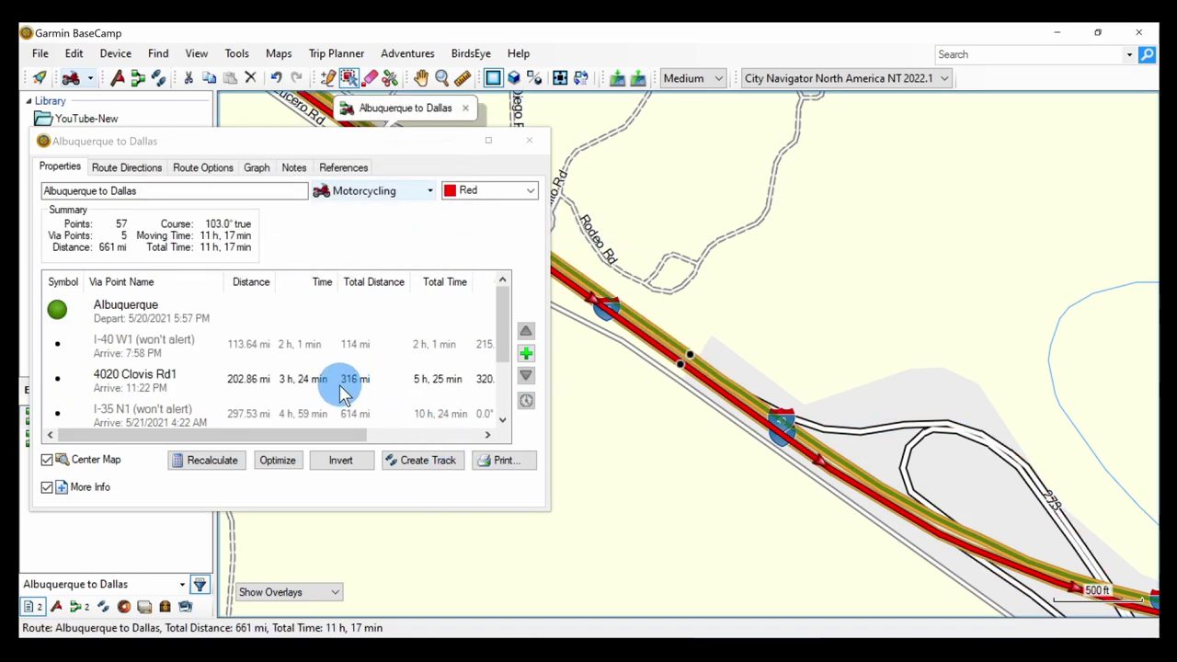
left_click(129, 354)
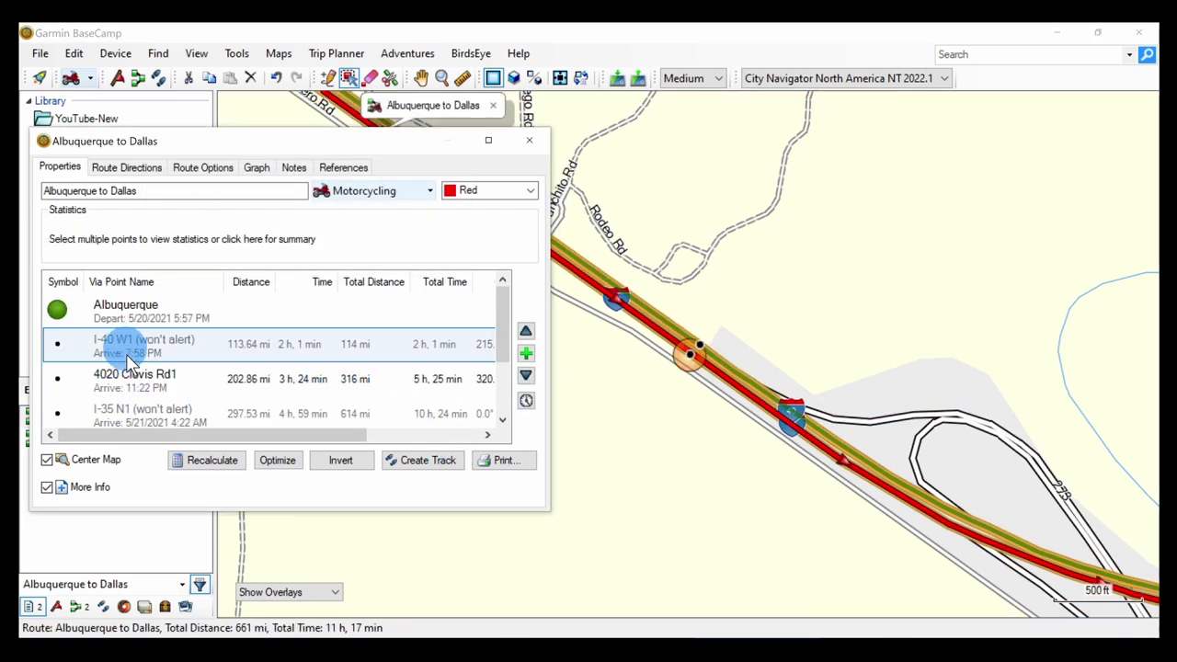
left_click(125, 377)
left_click(371, 371)
- Move the Clovis and I-35 N1 via points so the route recalculates to 658 mi, then close properties
left_click(691, 358)
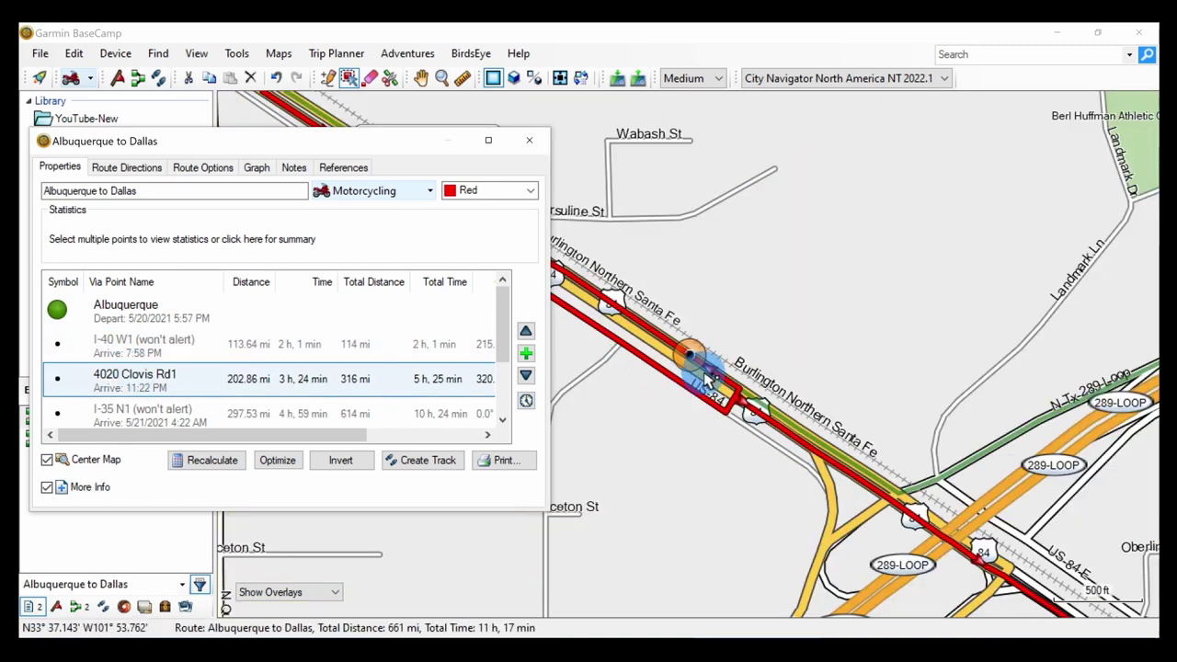
left_click_drag(691, 362, 689, 368)
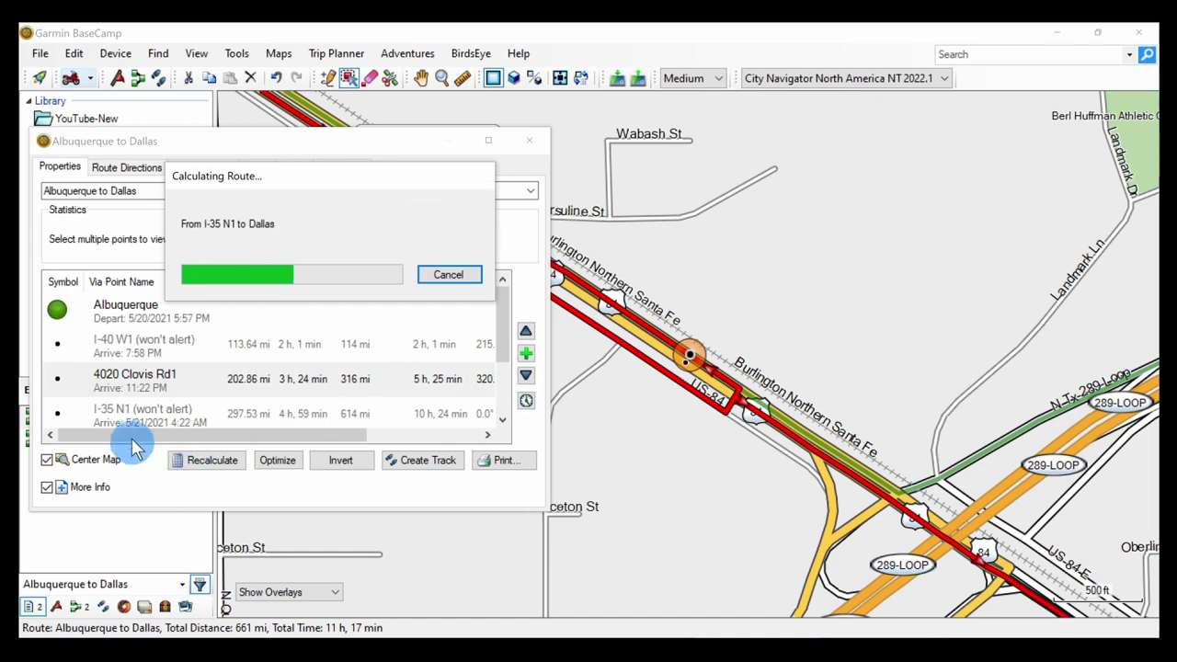
left_click(131, 415)
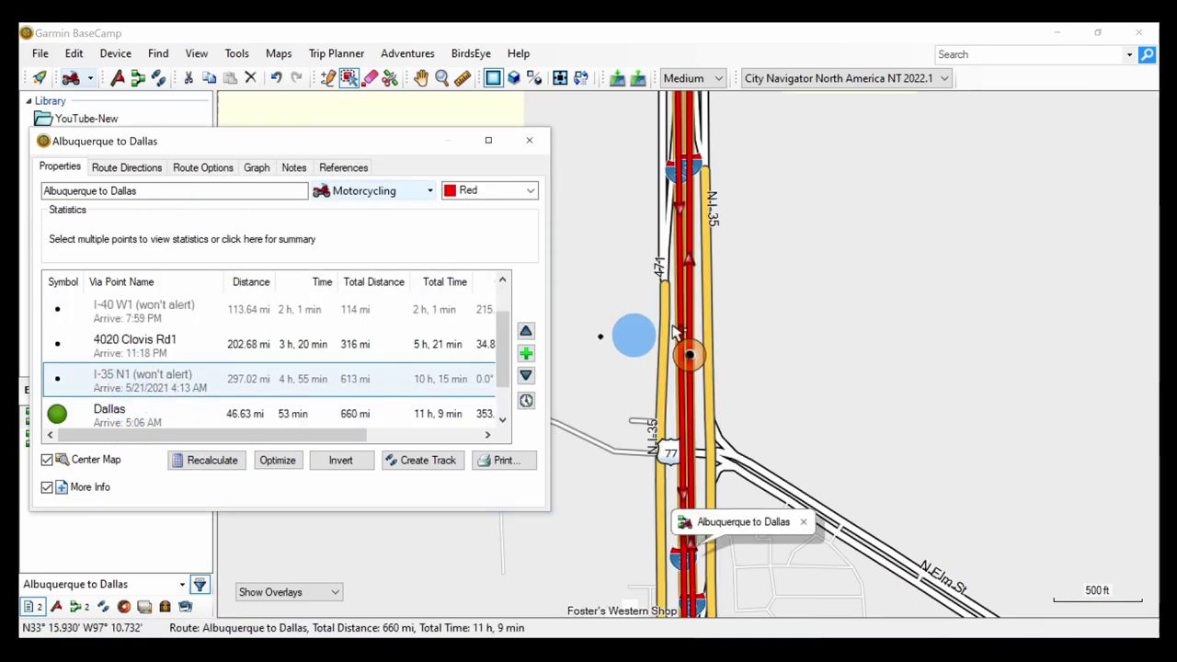
left_click_drag(696, 361, 681, 359)
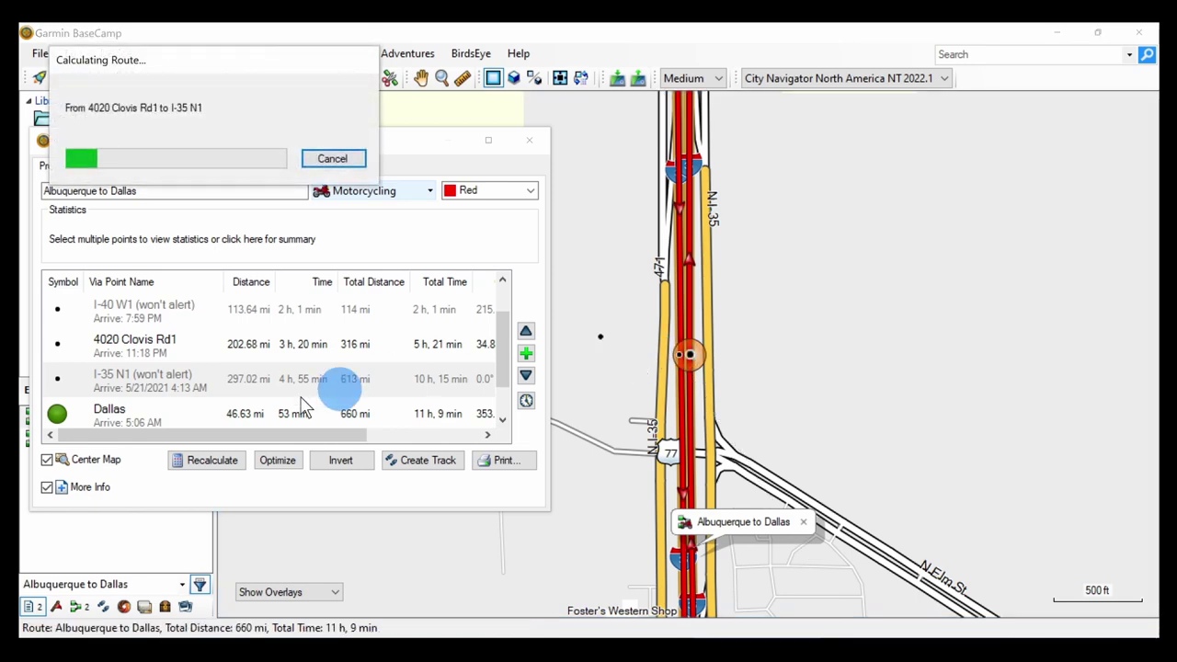
left_click(111, 421)
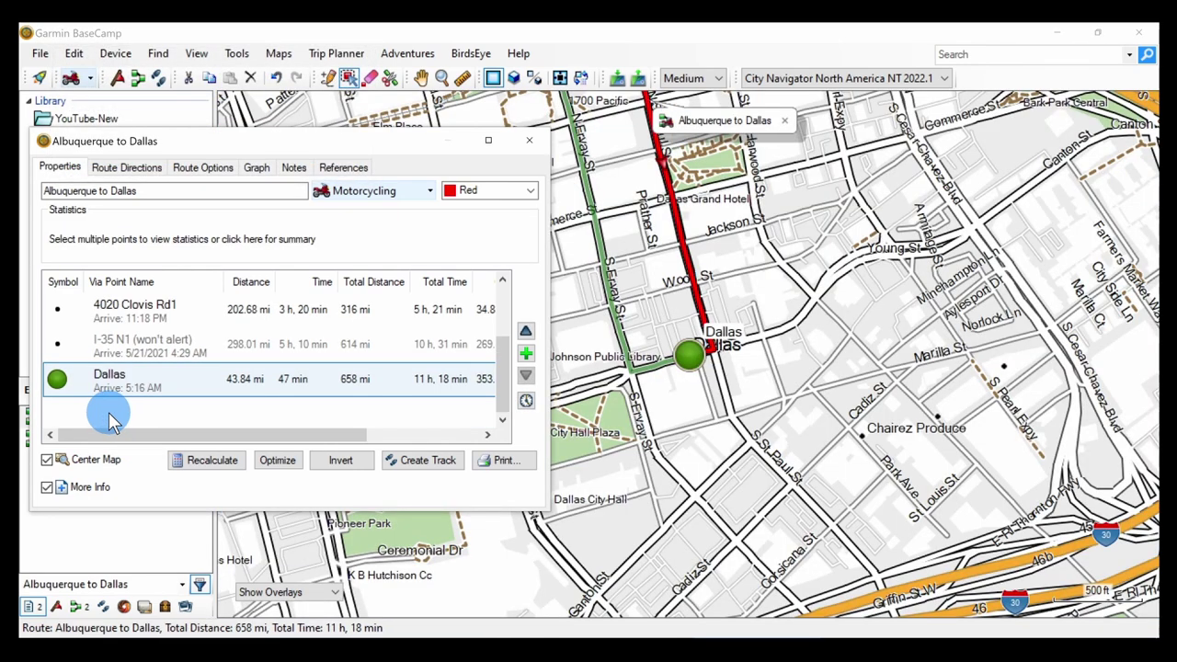
left_click(529, 145)
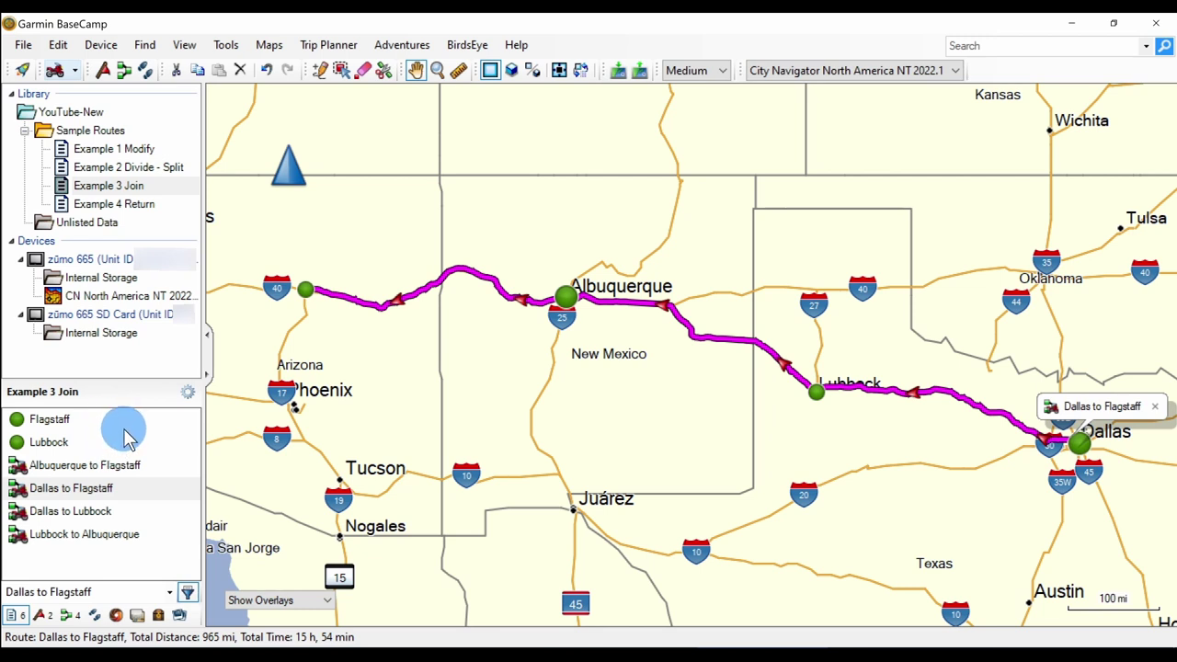
- Drag the Dallas to Flagstaff route toward the SD card and zūmo internal storage without dropping it
left_click(62, 492)
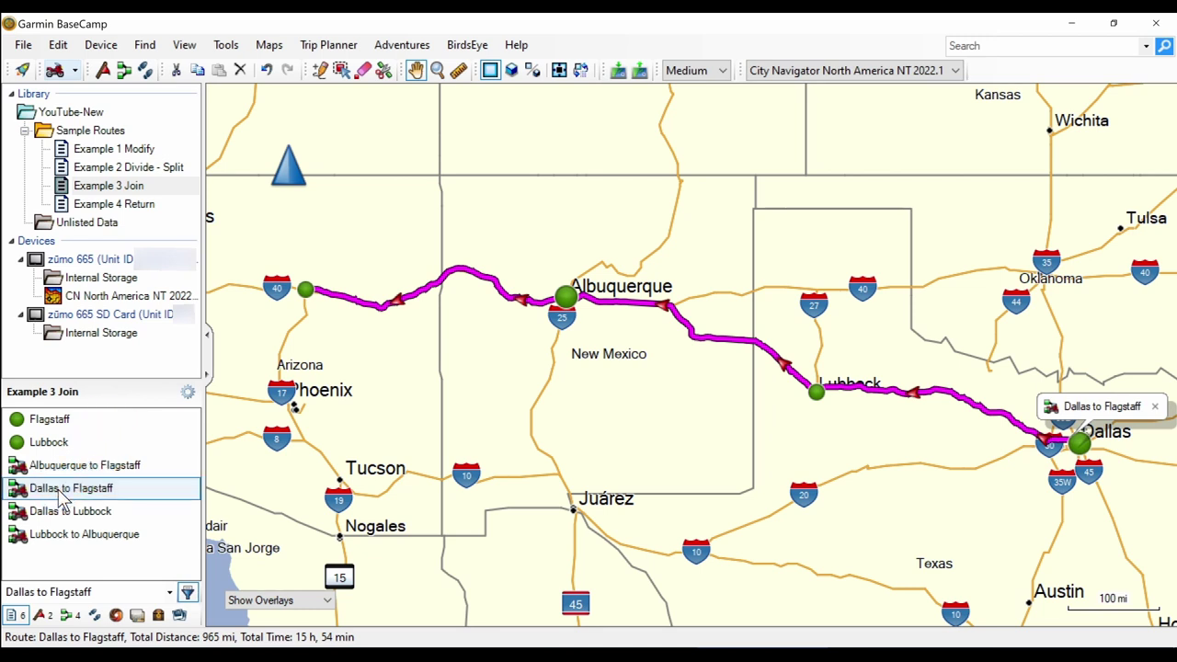
left_click_drag(63, 497, 93, 340)
left_click_drag(93, 338, 106, 285)
left_click_drag(108, 282, 69, 496)
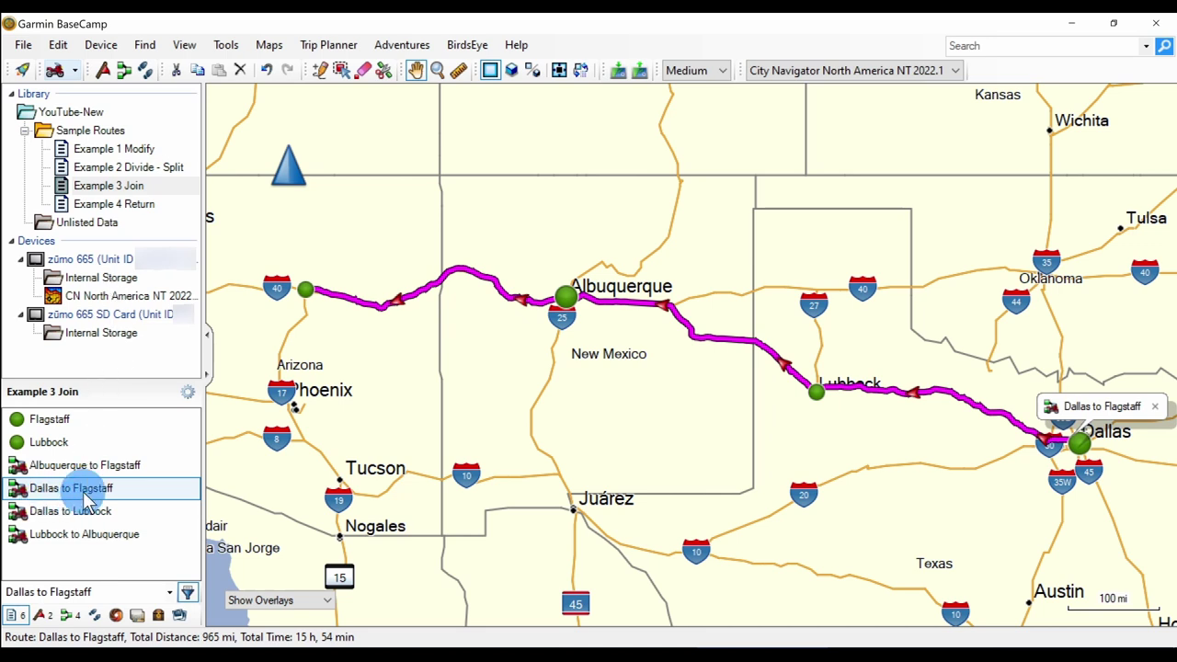
left_click(85, 114)
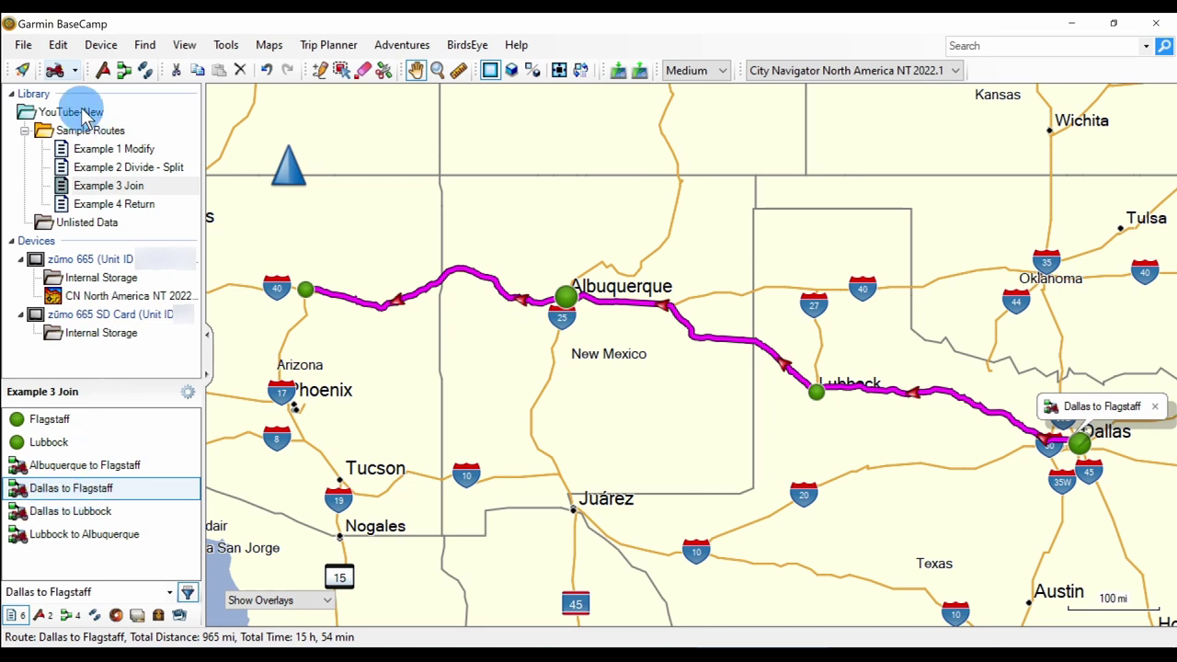
left_click(99, 53)
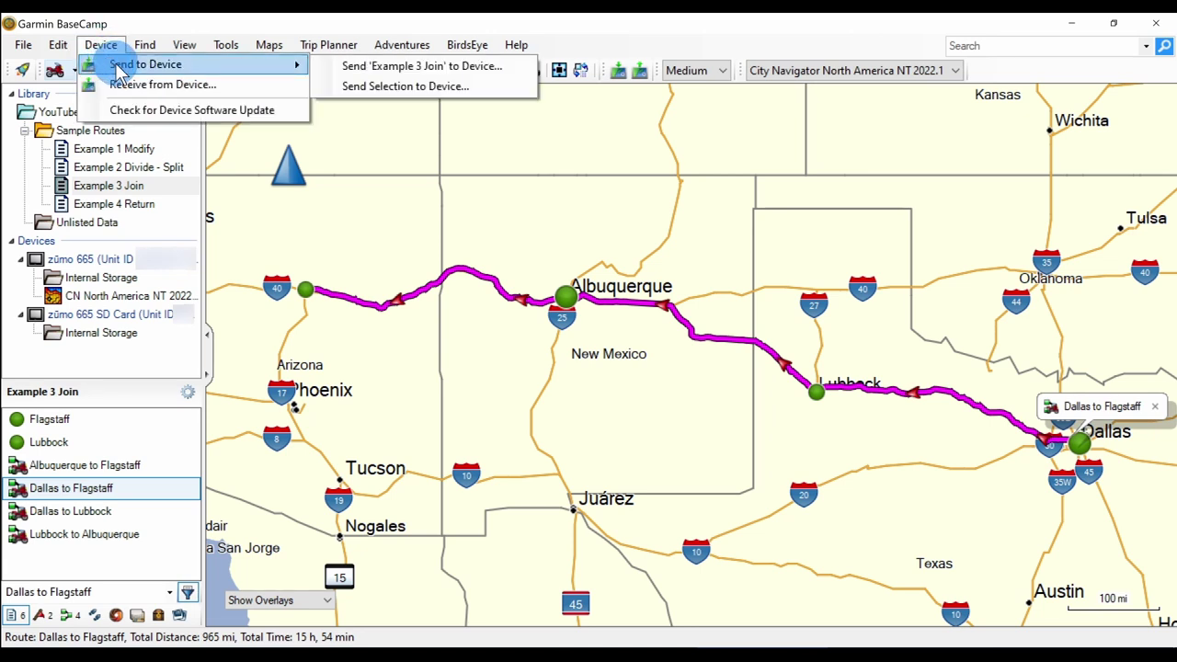
left_click(101, 46)
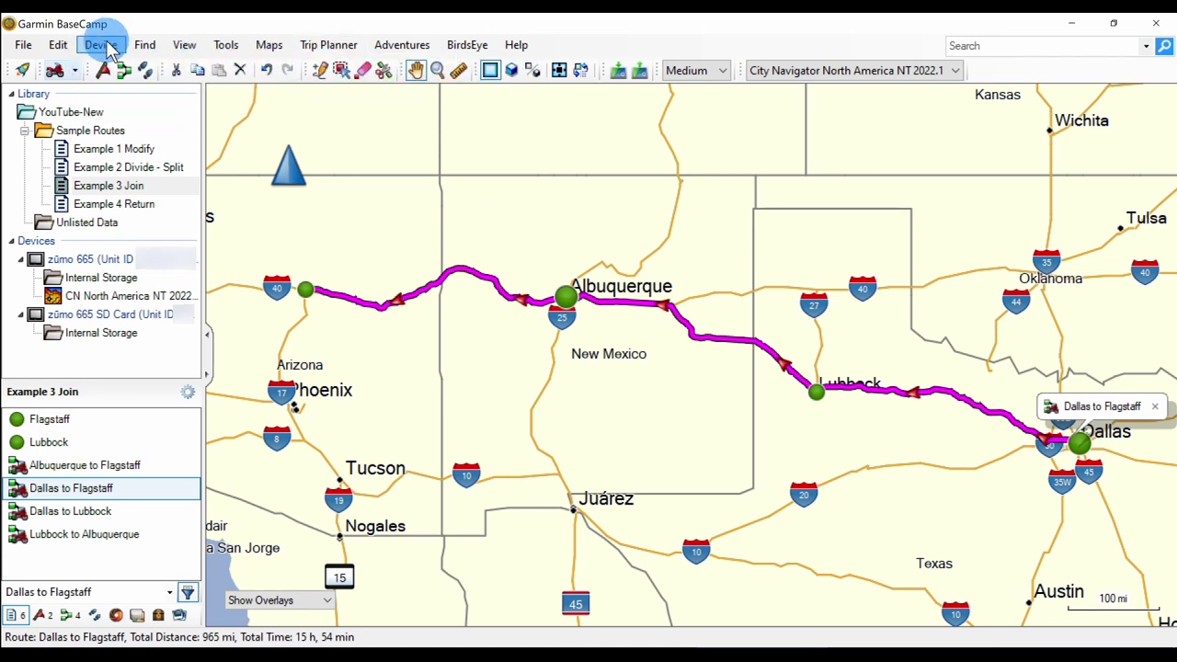
left_click(101, 46)
mouse_move(137, 66)
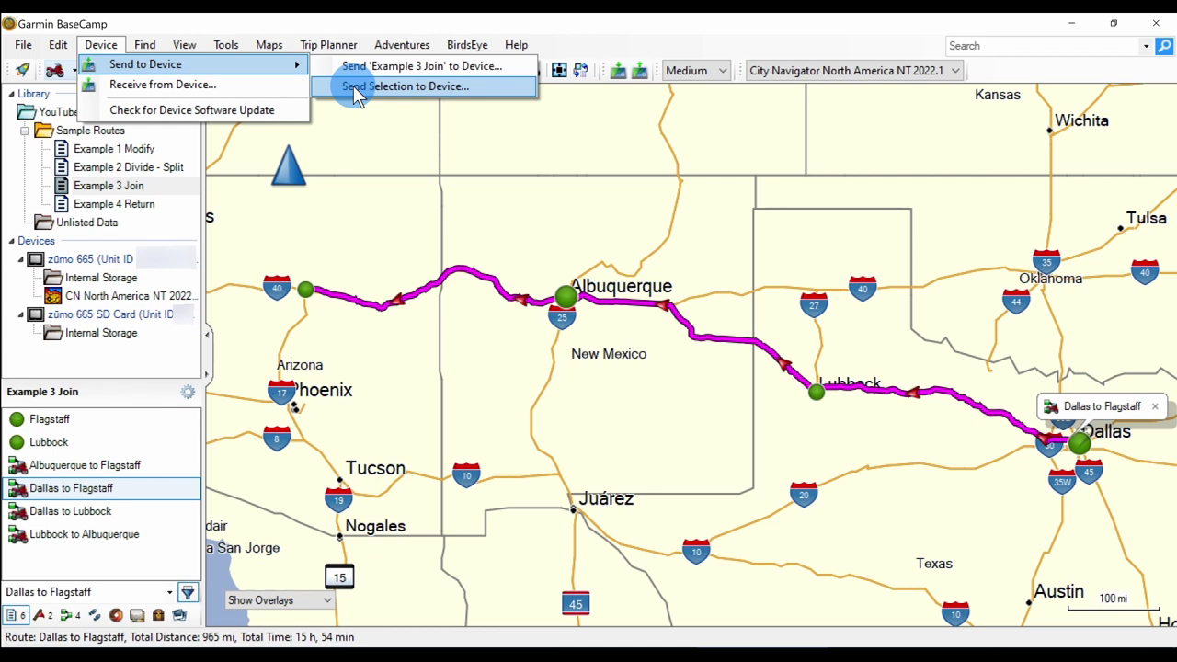
left_click(63, 373)
left_click(24, 48)
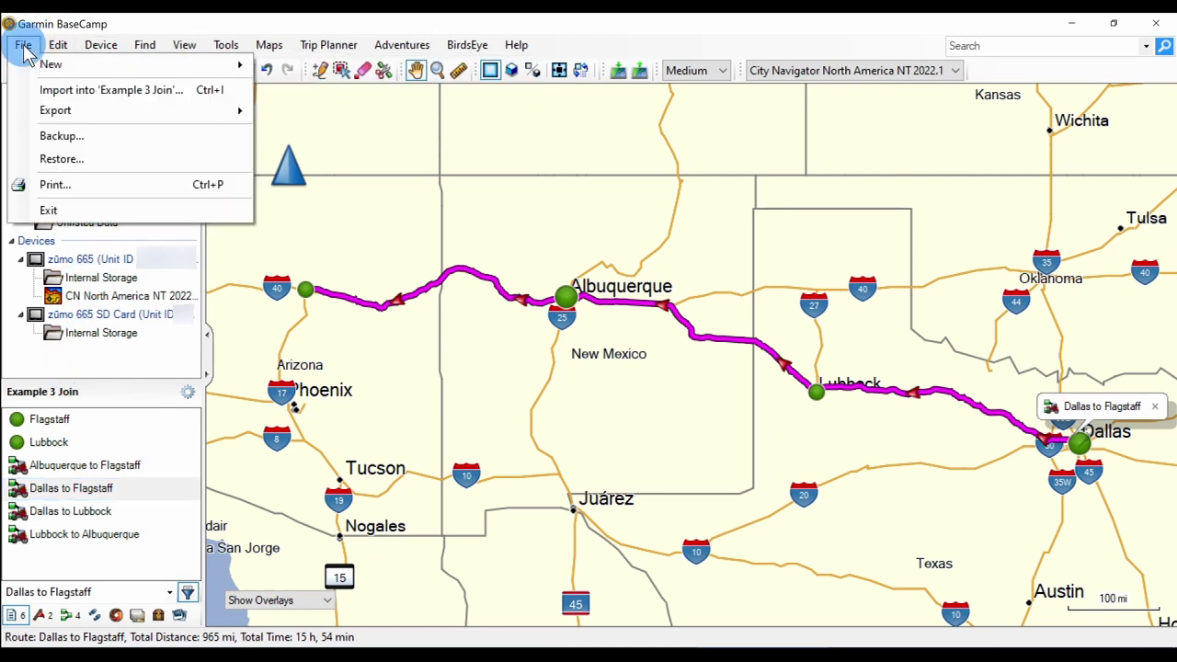
mouse_move(53, 110)
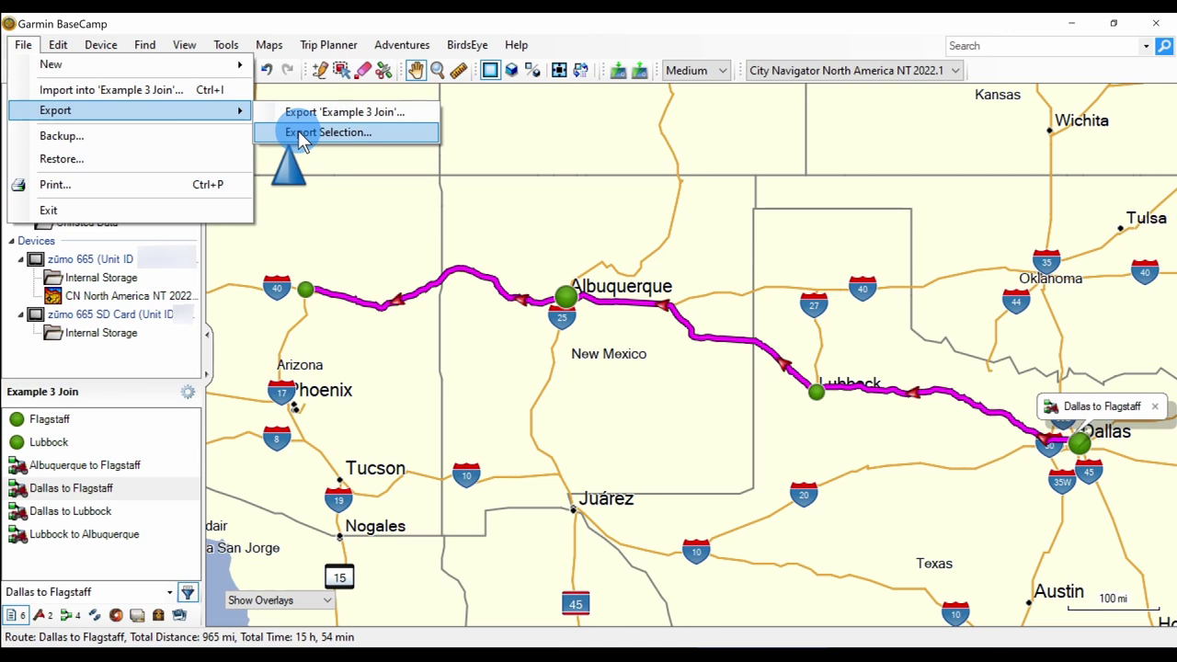
left_click(126, 372)
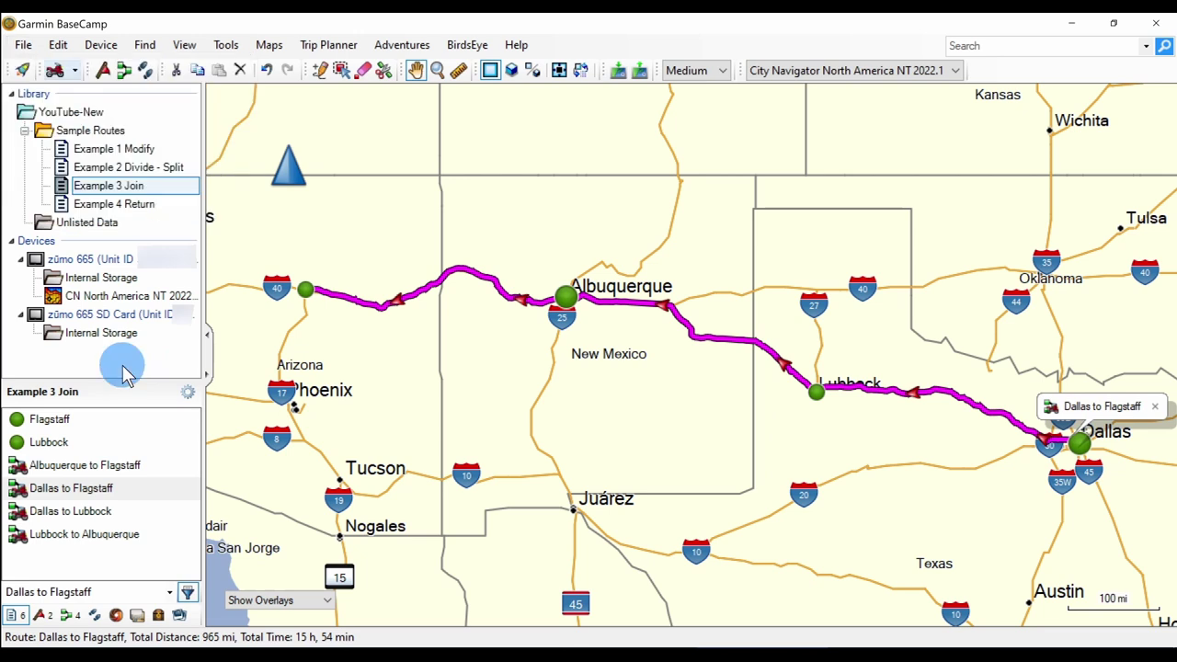